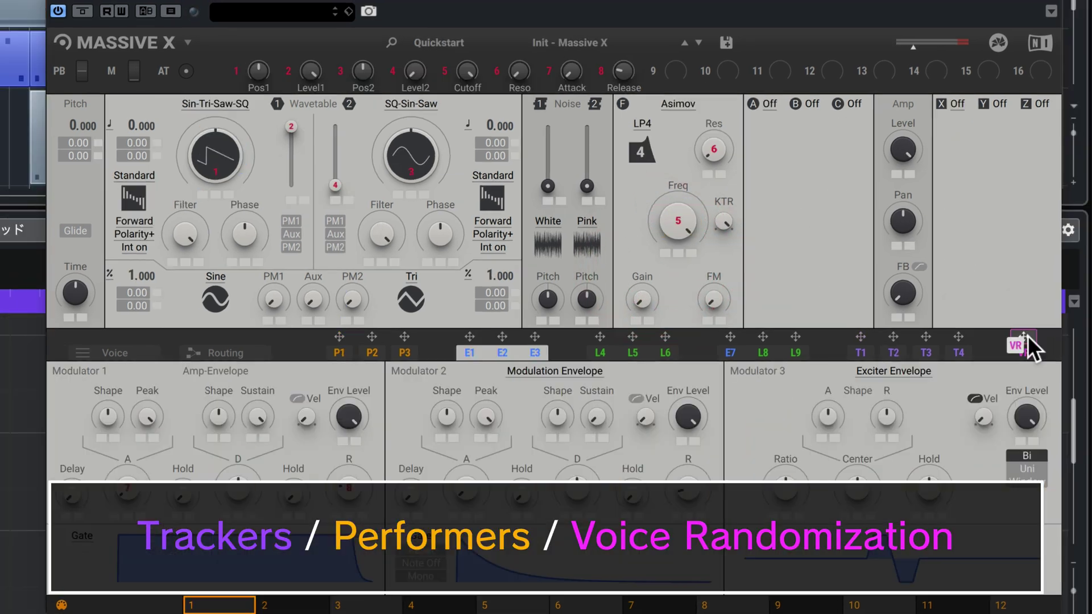
- Try to assign Voice Randomization to the first wavetable oscillator's pitch modulation
left_click_drag(1022, 336, 151, 140)
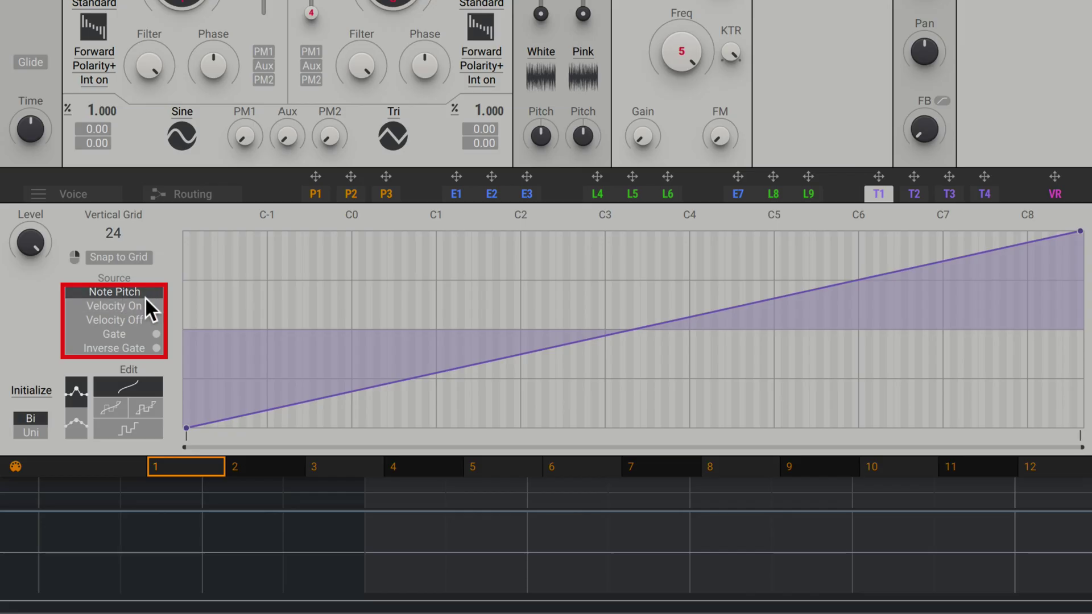
- Look through Tracker 1's source options and keep Note Pitch selected
left_click(143, 305)
left_click(139, 320)
left_click(145, 292)
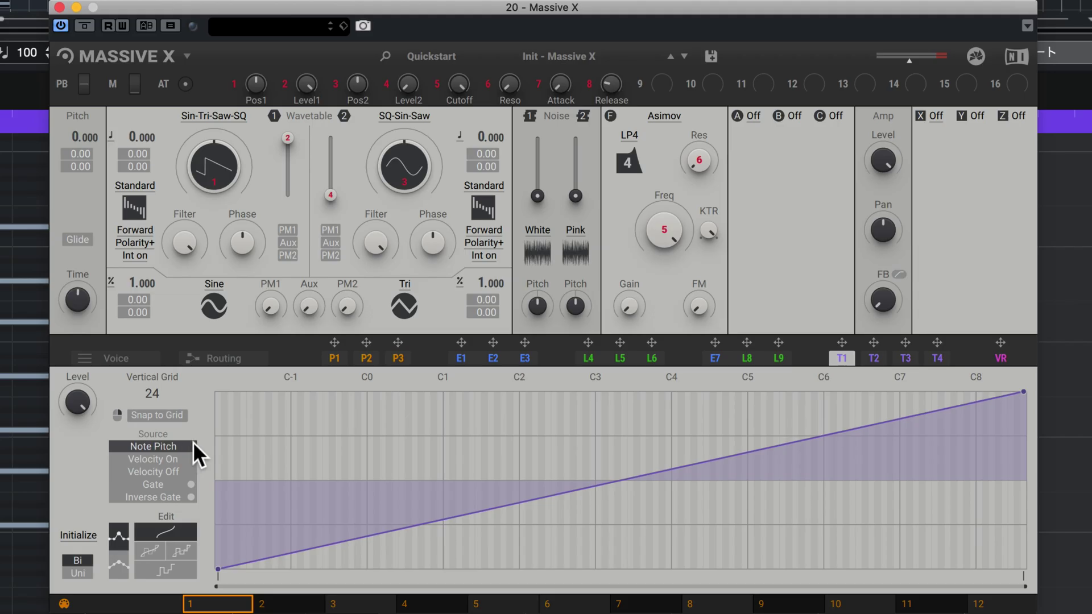
- Load the Reverb effect into effect slot X and stop playback
left_click(95, 291)
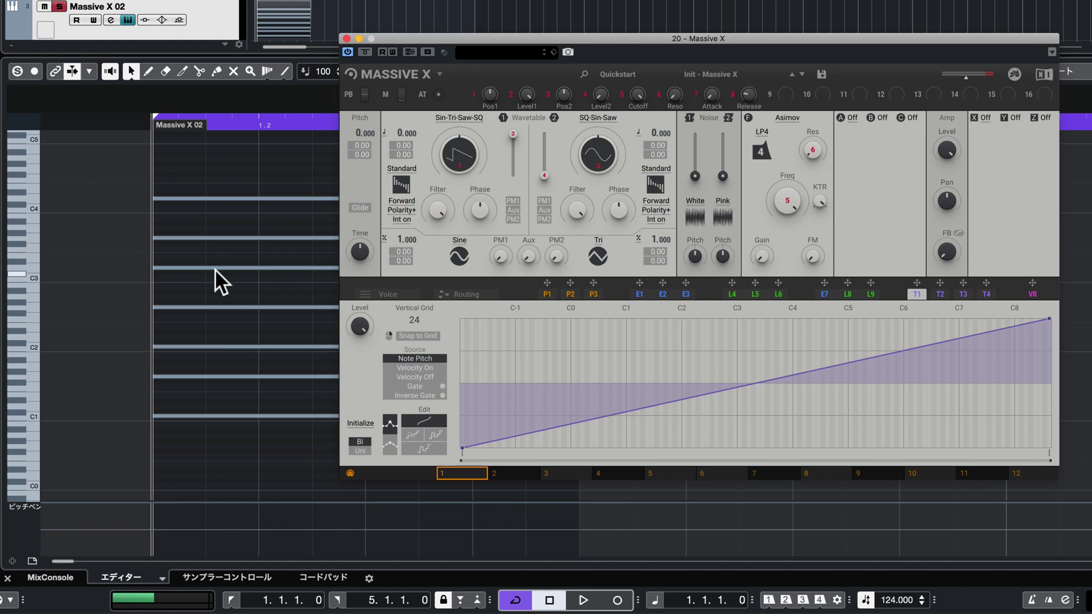
left_click(985, 116)
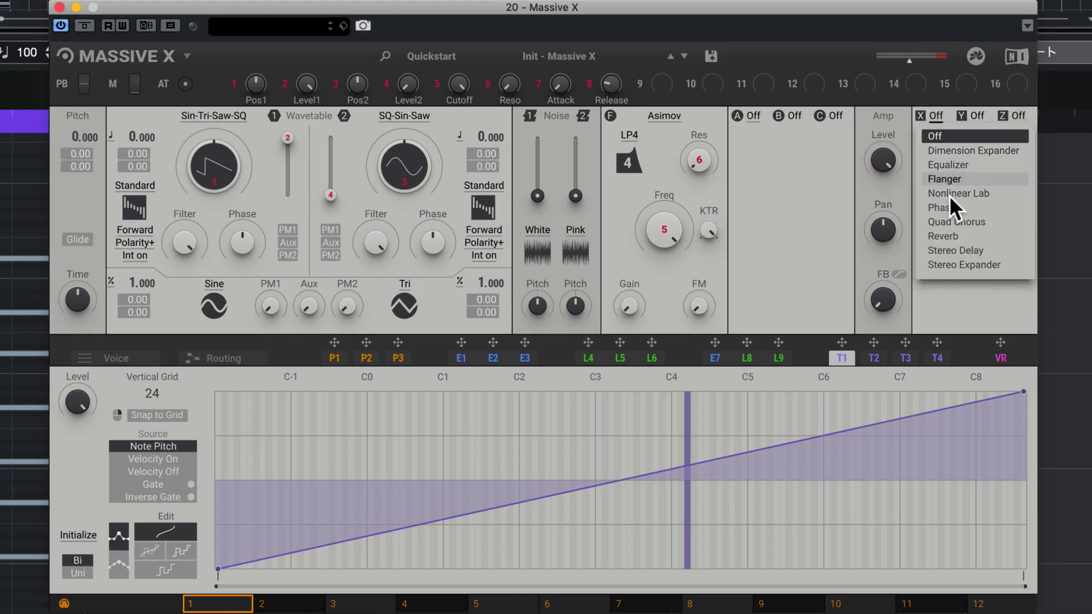
left_click(951, 231)
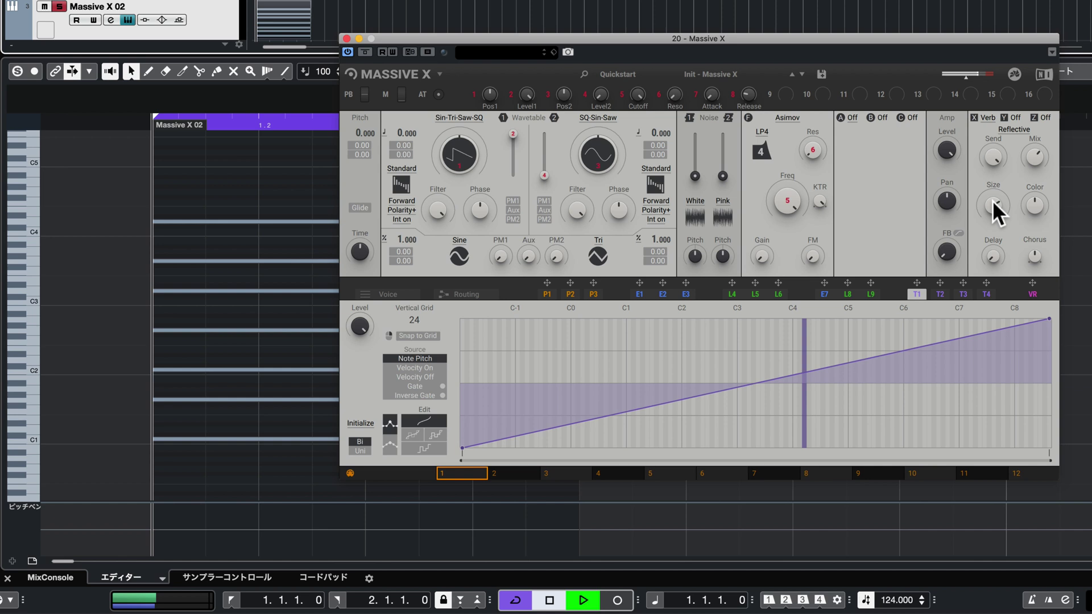
key("space")
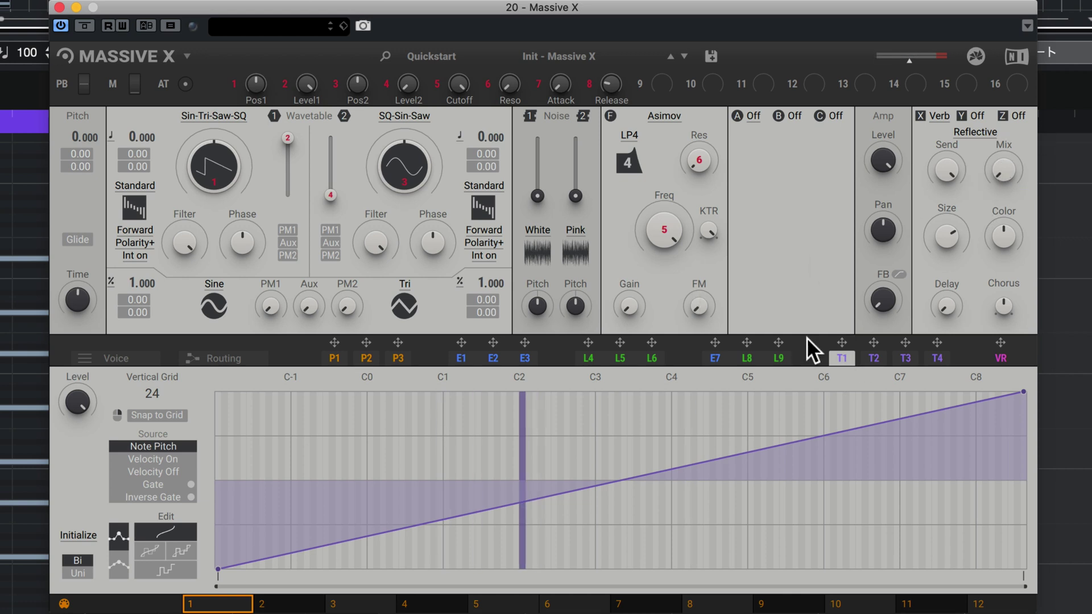
- Assign Tracker 1 to the reverb's Mix and audition the notes across the keyboard range
mouse_move(837, 343)
left_mouse_down()
mouse_move(960, 210)
mouse_move(999, 197)
mouse_move(998, 171)
left_mouse_up()
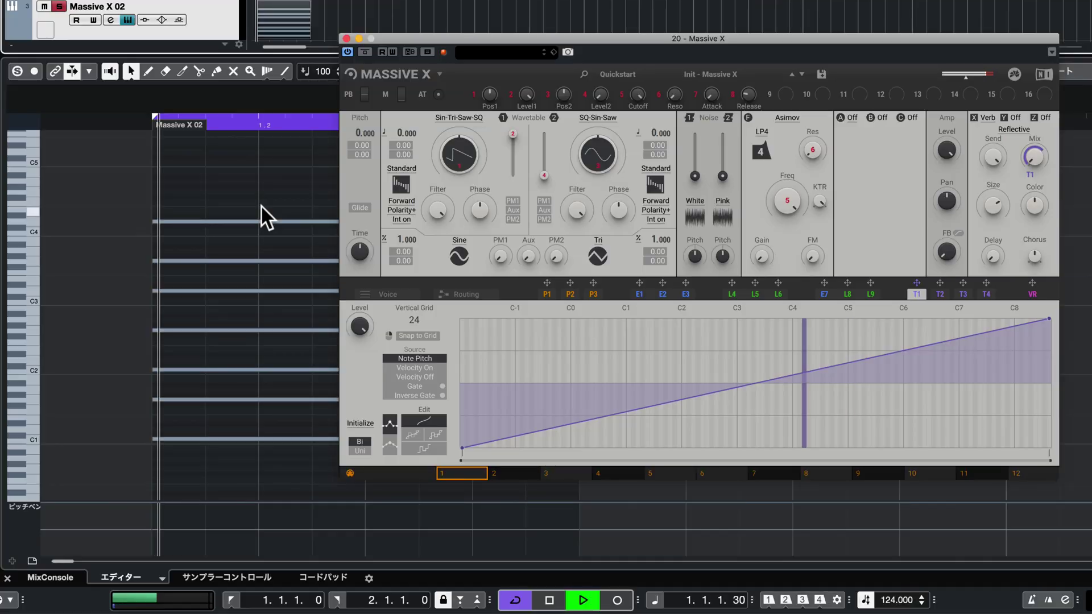
key("space")
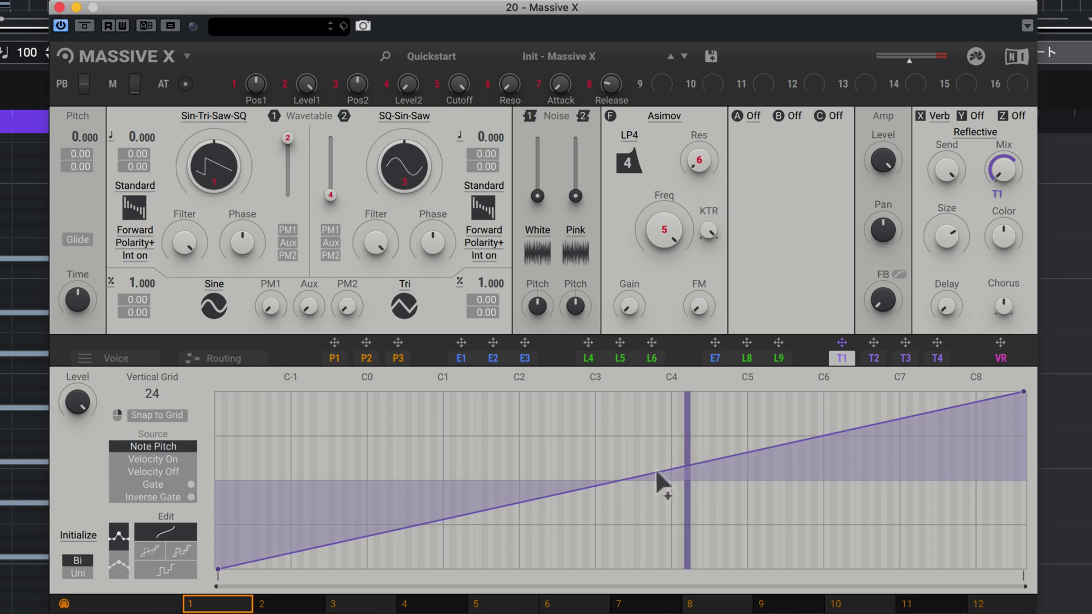
- Reshape Tracker 1's curve with a raised point between C3 and C4 and a second point near C2 pulled to the minimum
left_click(648, 473)
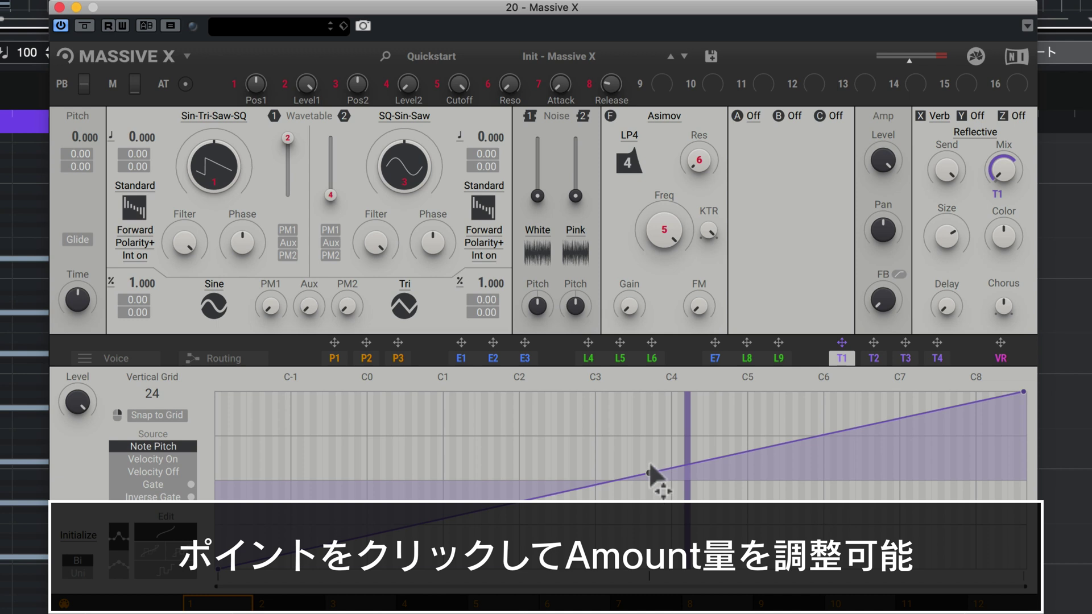
mouse_move(650, 474)
left_mouse_down()
mouse_move(646, 430)
mouse_move(644, 493)
mouse_move(640, 431)
left_mouse_up()
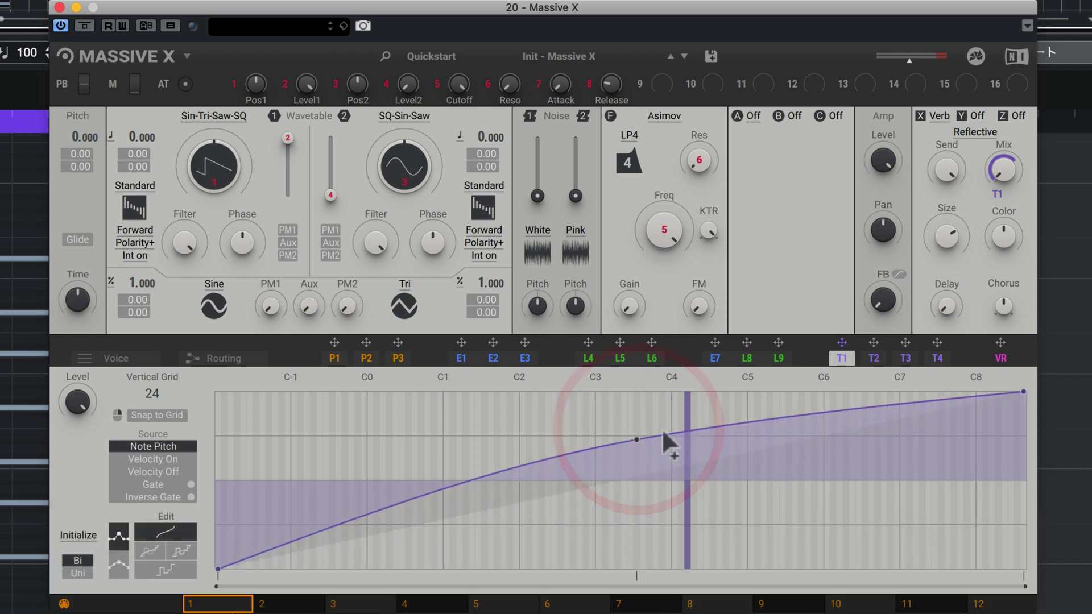
mouse_move(774, 425)
left_mouse_down()
mouse_move(779, 545)
mouse_move(776, 421)
left_mouse_up()
double_click(775, 421)
left_click_drag(636, 440, 635, 422)
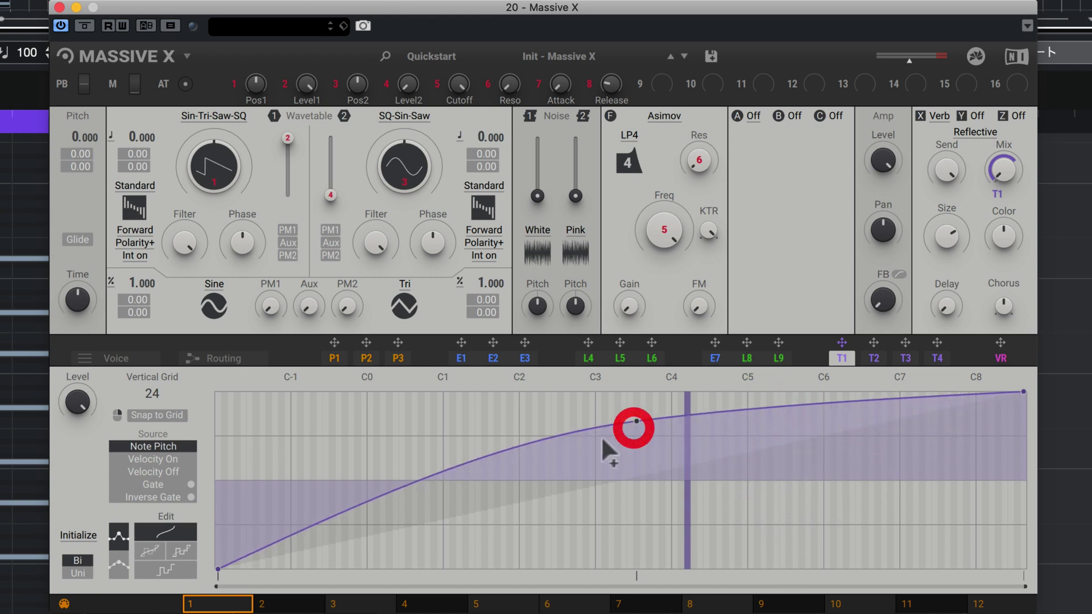
left_click(533, 437)
left_click_drag(534, 433, 541, 583)
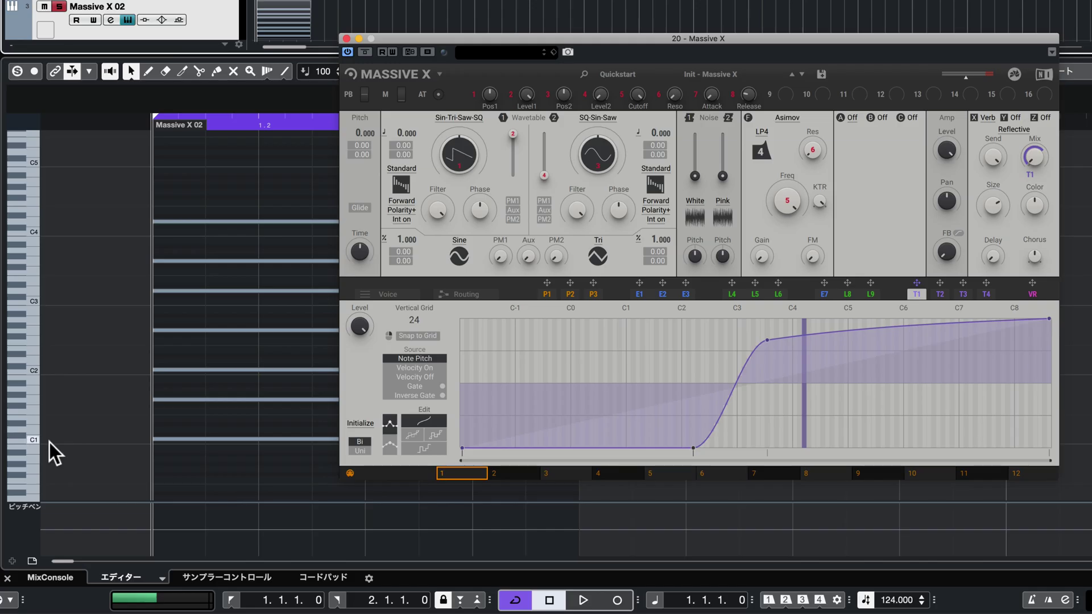
- Audition low and high keys and play the note loop to hear the reverb follow Tracker 1's curve
left_click_drag(36, 440, 36, 412)
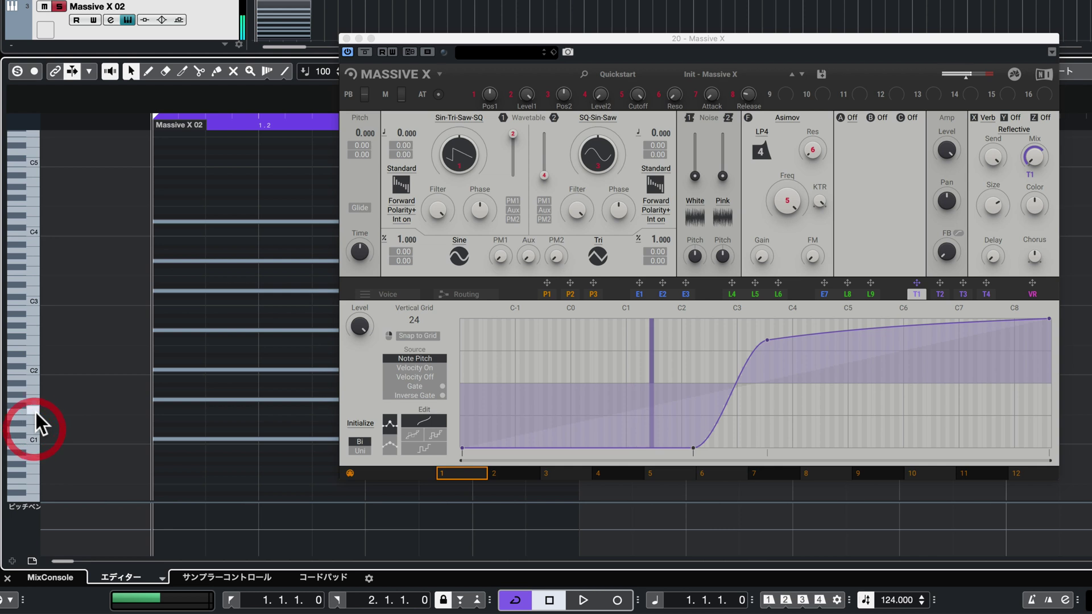
left_click_drag(32, 296, 32, 173)
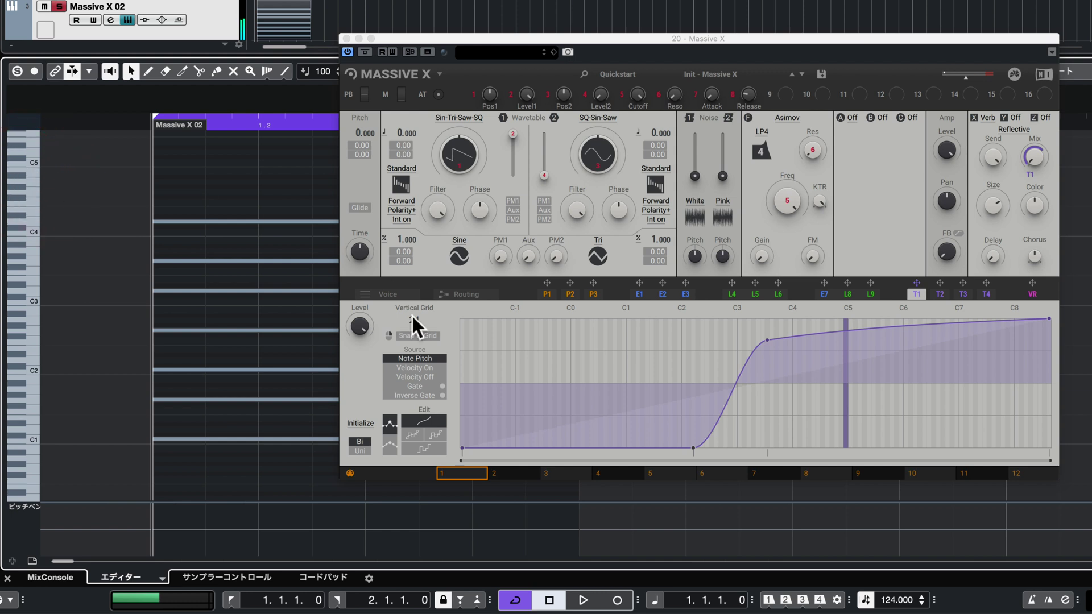
key("space")
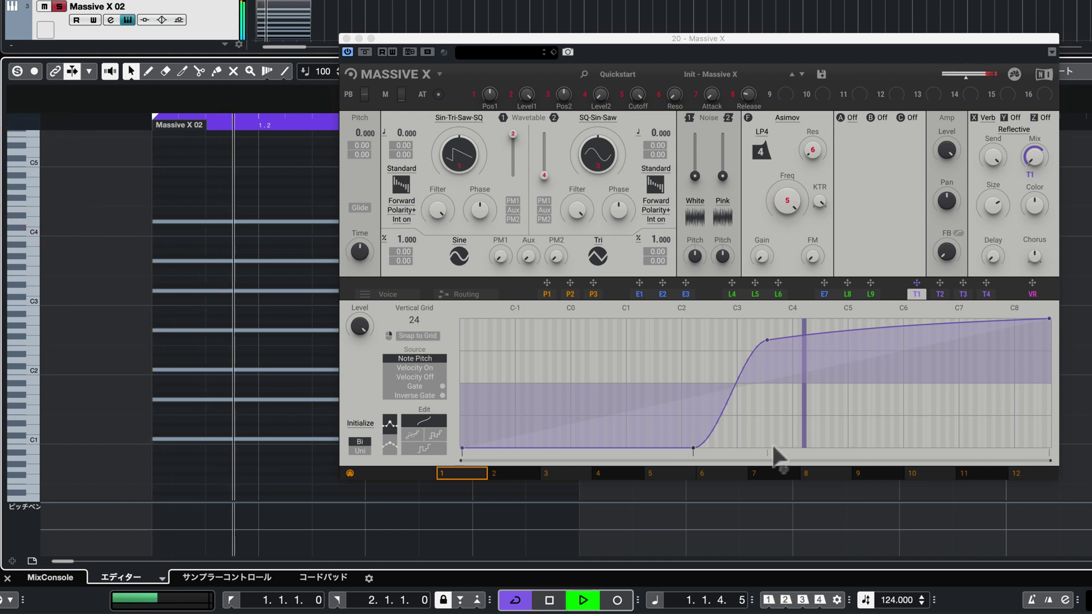
key("space")
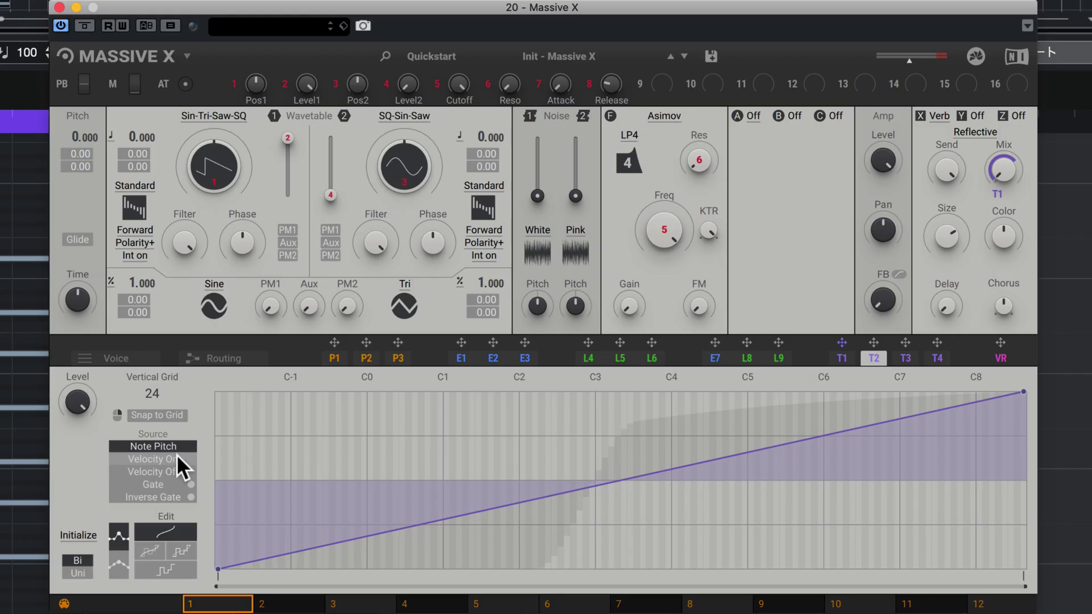
- Set Tracker 2's source to Velocity On, assign it to the first wavetable oscillator's pitch, and adjust the modulation amount
left_click(143, 459)
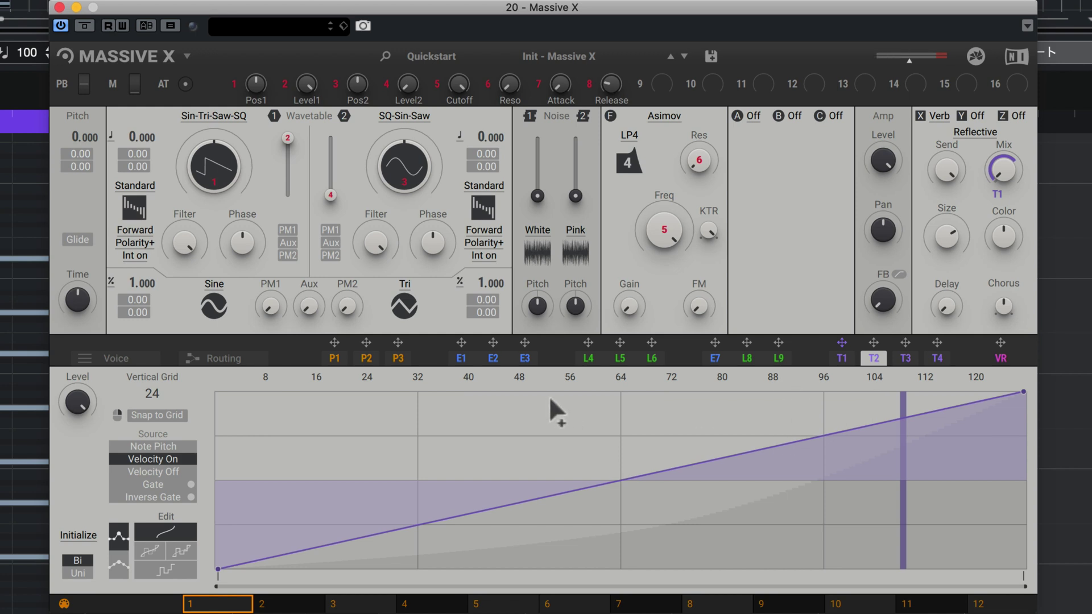
left_click_drag(874, 342, 156, 155)
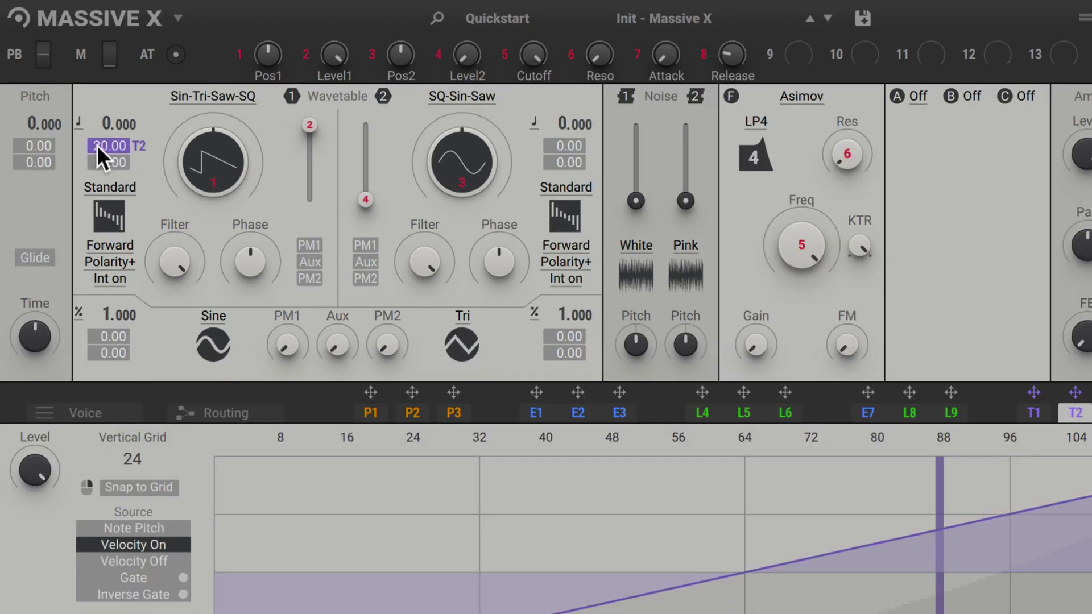
left_click_drag(104, 148, 104, 196)
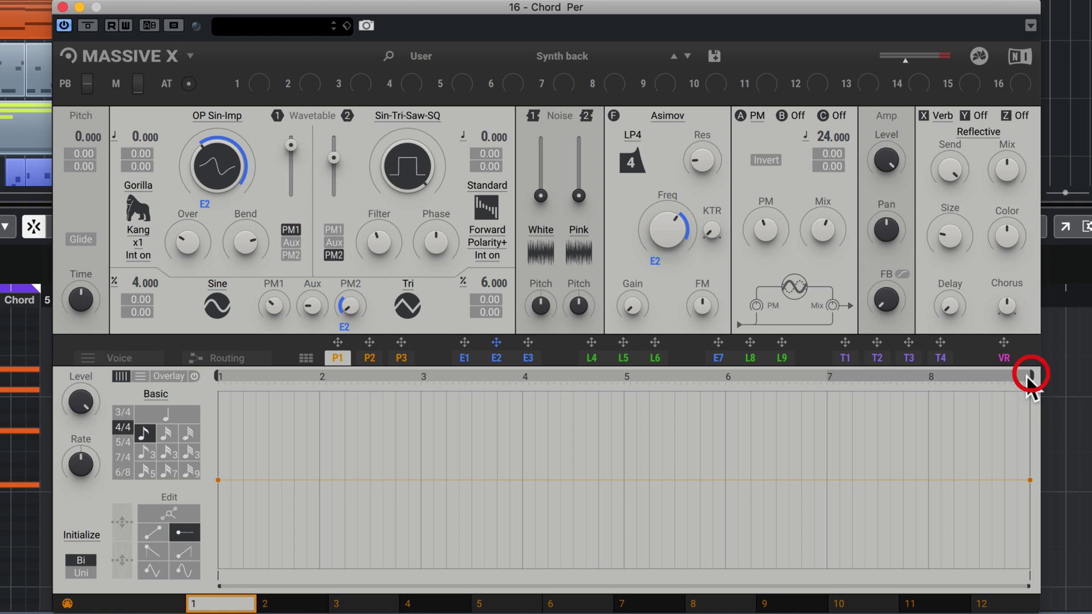
- Shorten Performer 1's loop range to one bar, from 1 to 2
left_click_drag(1032, 375, 421, 360)
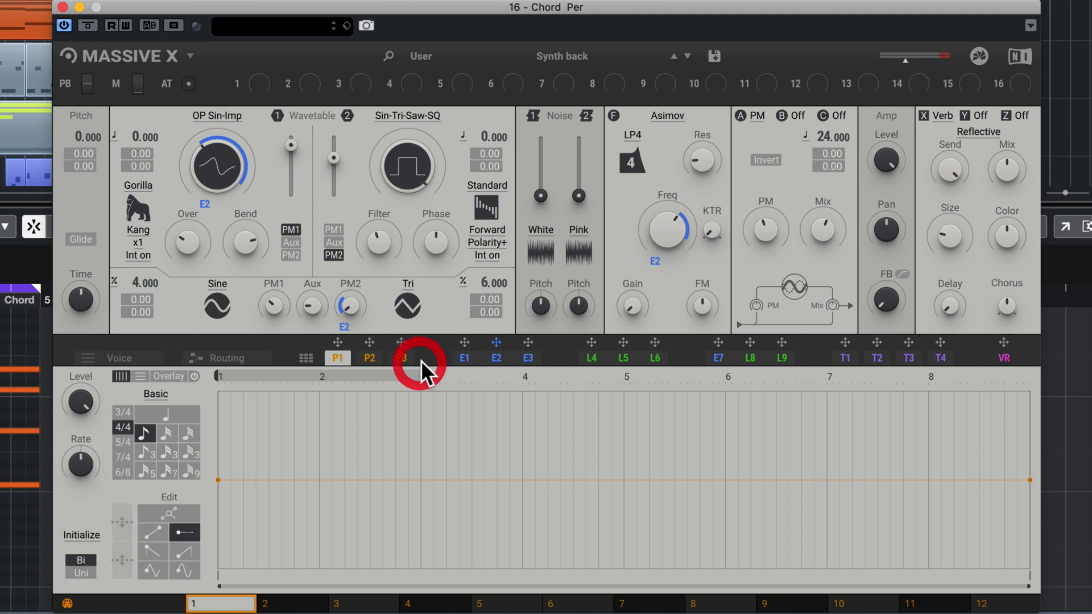
left_click_drag(220, 375, 267, 371)
left_click_drag(338, 341, 288, 210)
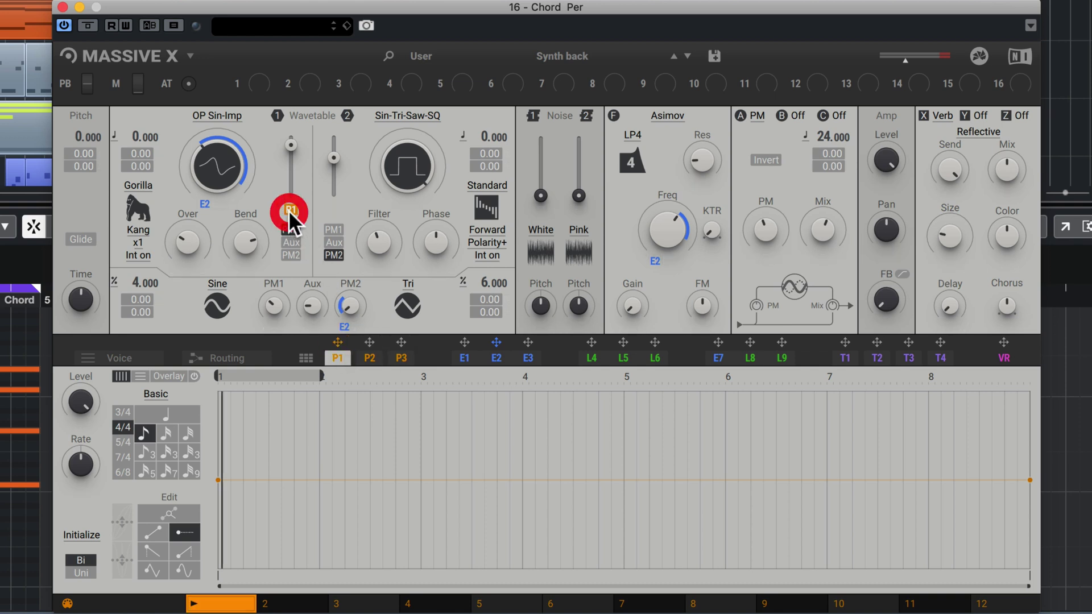
right_click(289, 210)
left_click(289, 227)
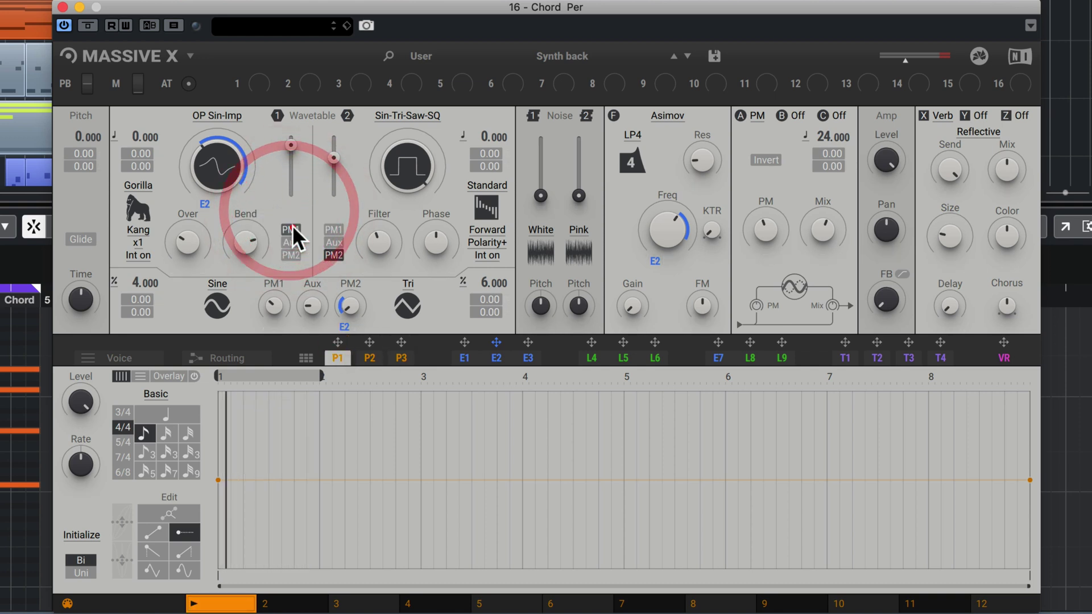
- Play the Chord Per part to hear its sound without Performer modulation
left_click(338, 344)
left_click(204, 307)
key("space")
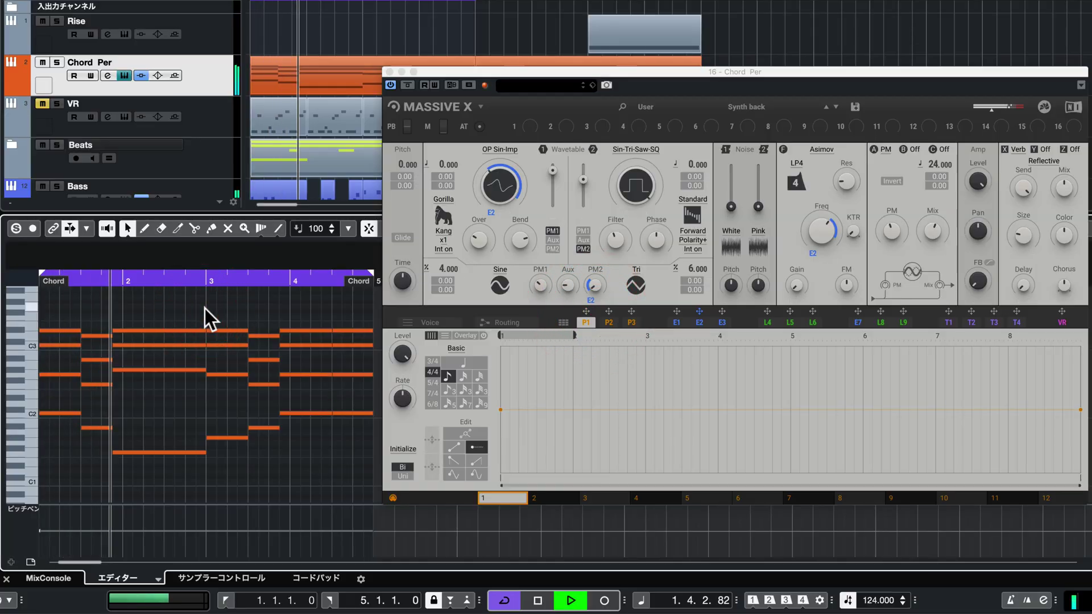
key("space")
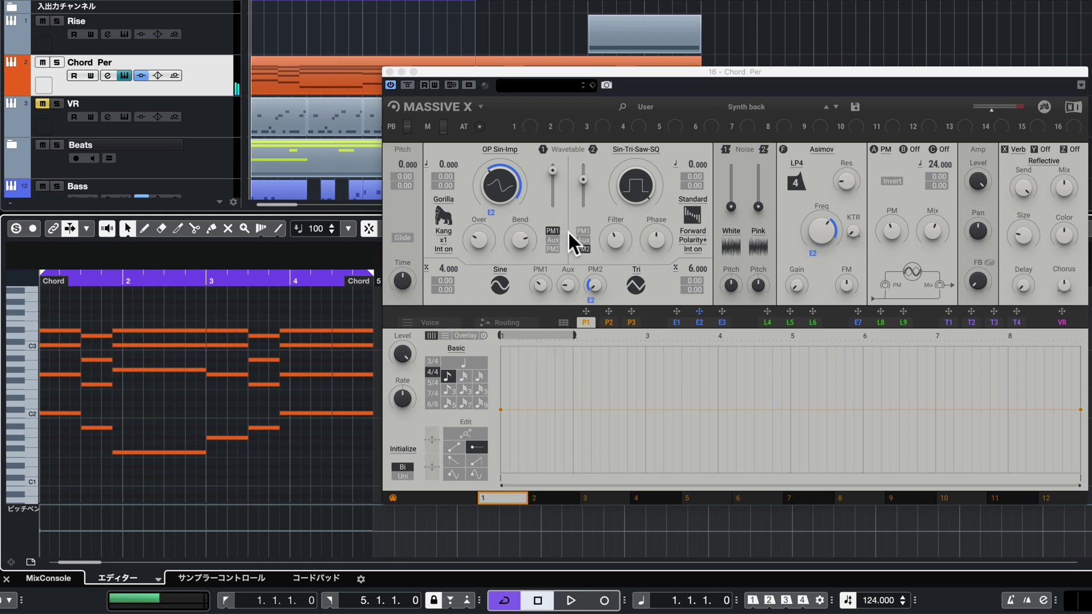
- Assign Performer 1 to the Amp Level at full modulation depth and turn the level down to minimum
left_click_drag(590, 212, 578, 181)
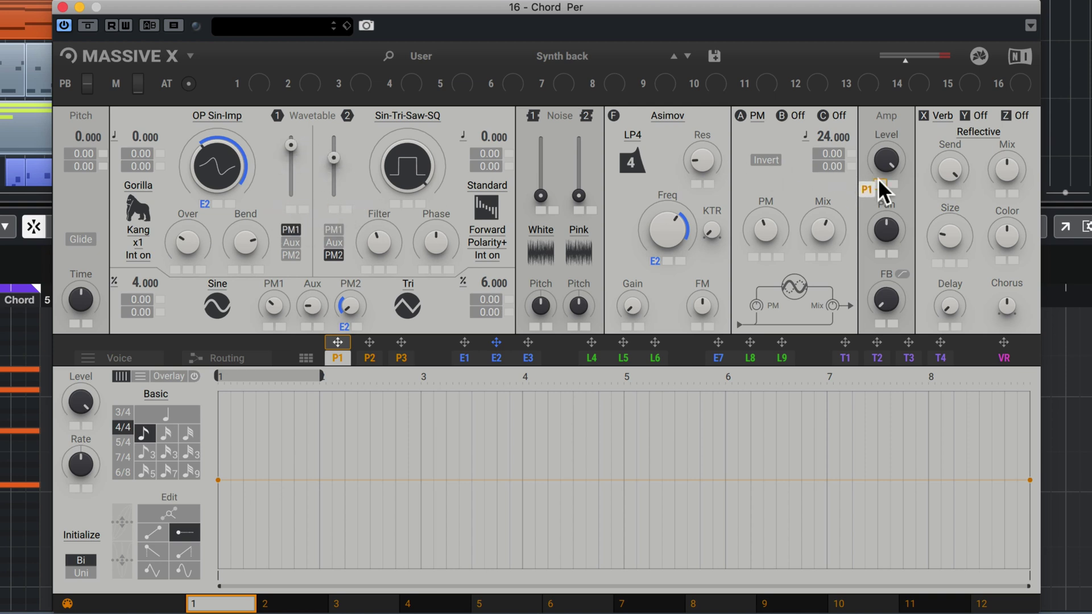
left_click_drag(879, 181, 880, 183)
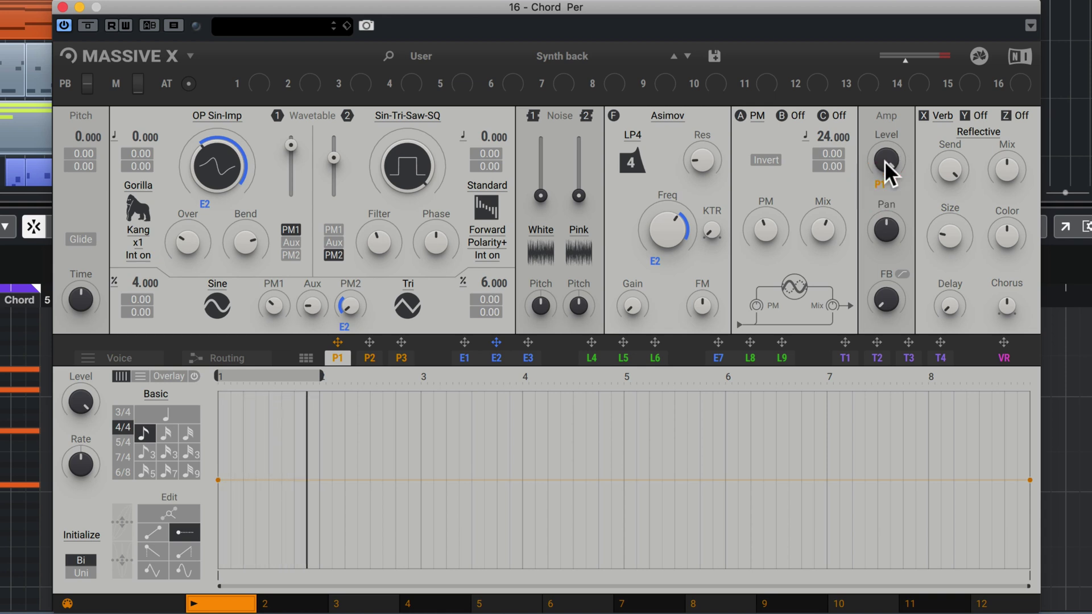
left_click_drag(885, 162, 885, 185)
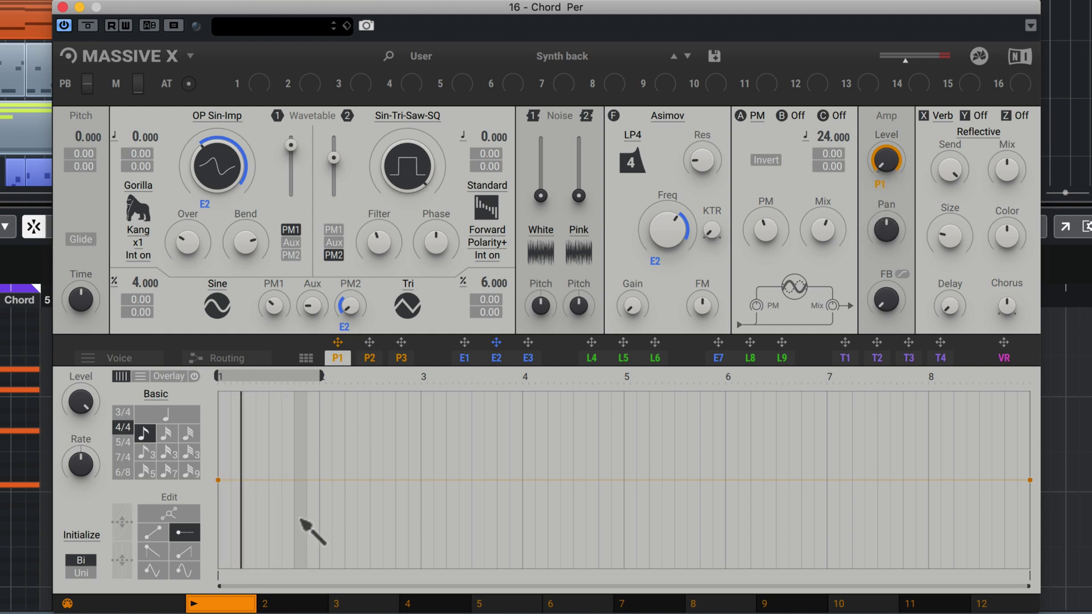
- Compare Performer 1's unipolar and bipolar modes, moving its start point to the minimum and back to the centre
left_click(81, 573)
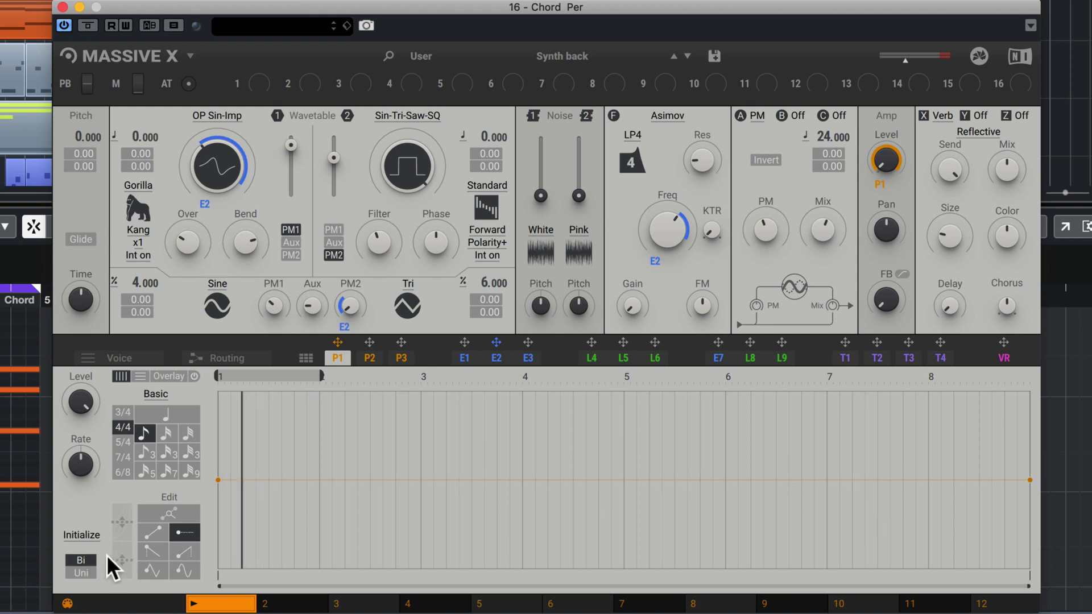
left_click(84, 572)
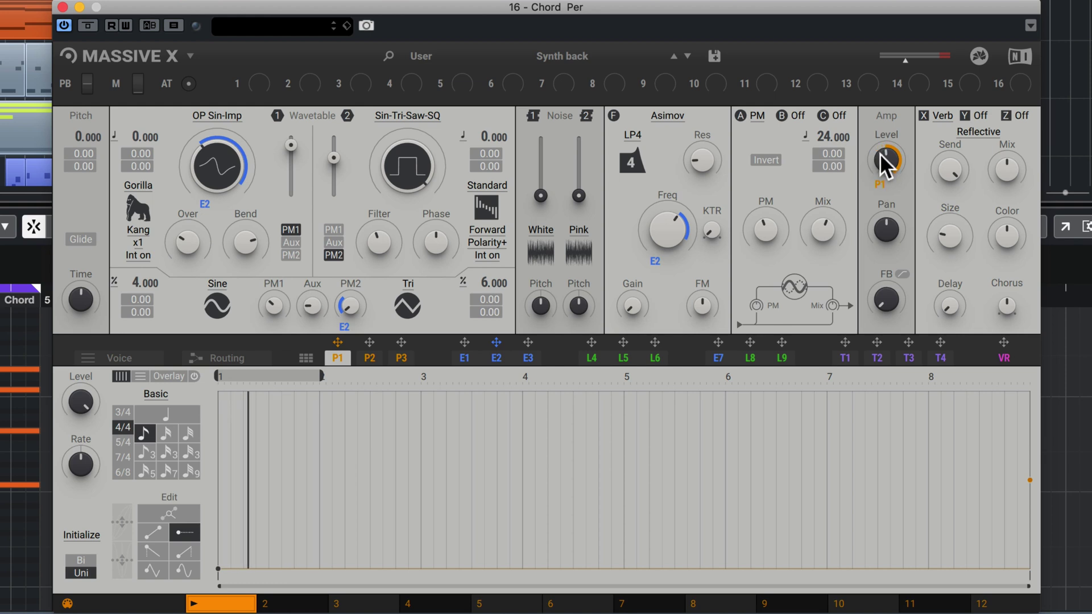
left_click(90, 561)
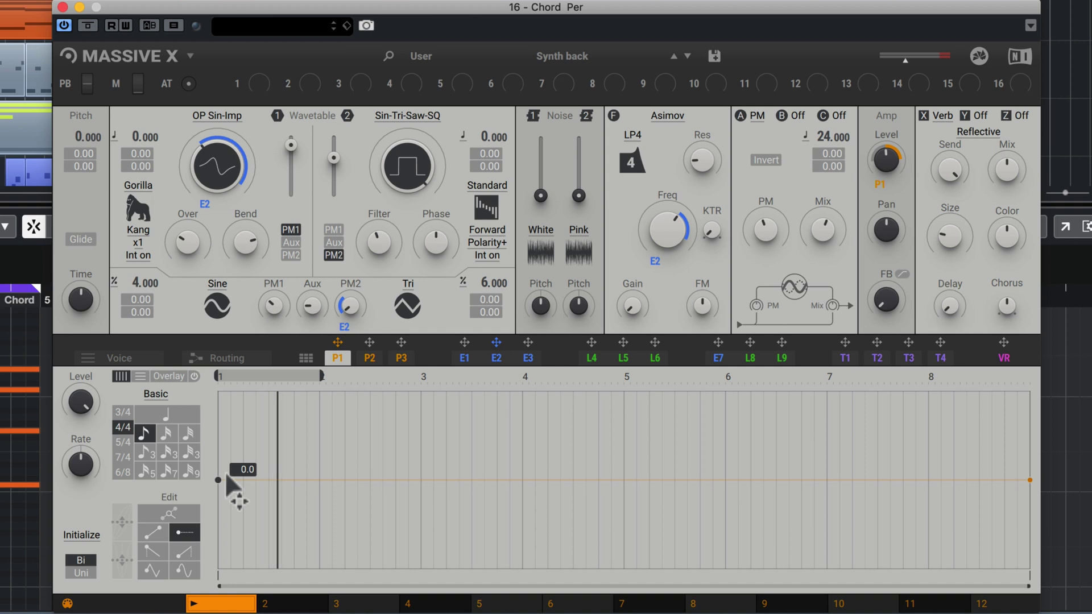
left_click_drag(226, 474, 226, 581)
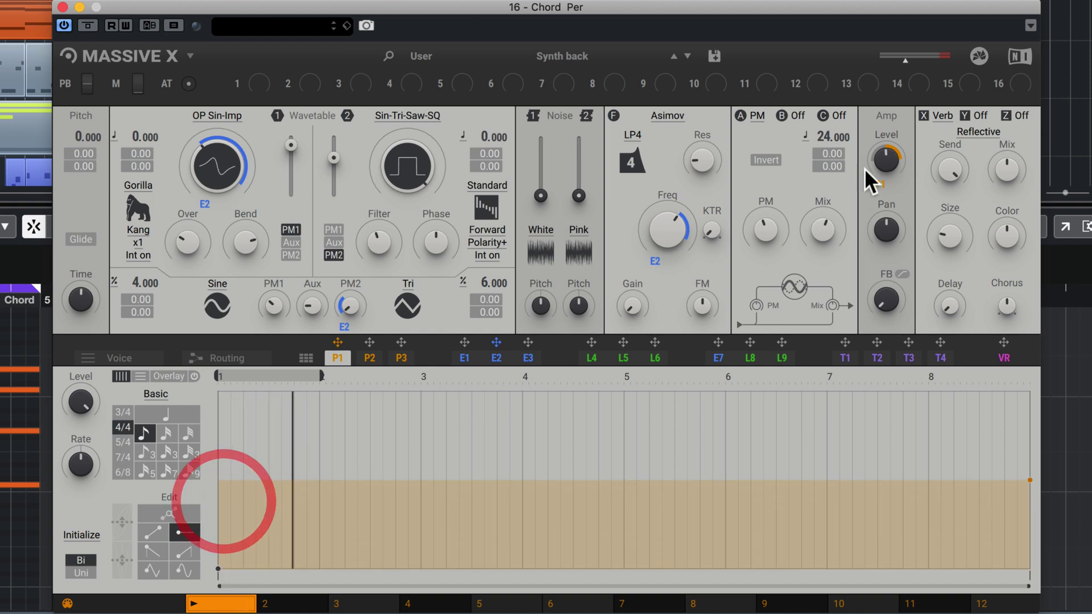
left_click_drag(226, 543, 225, 480)
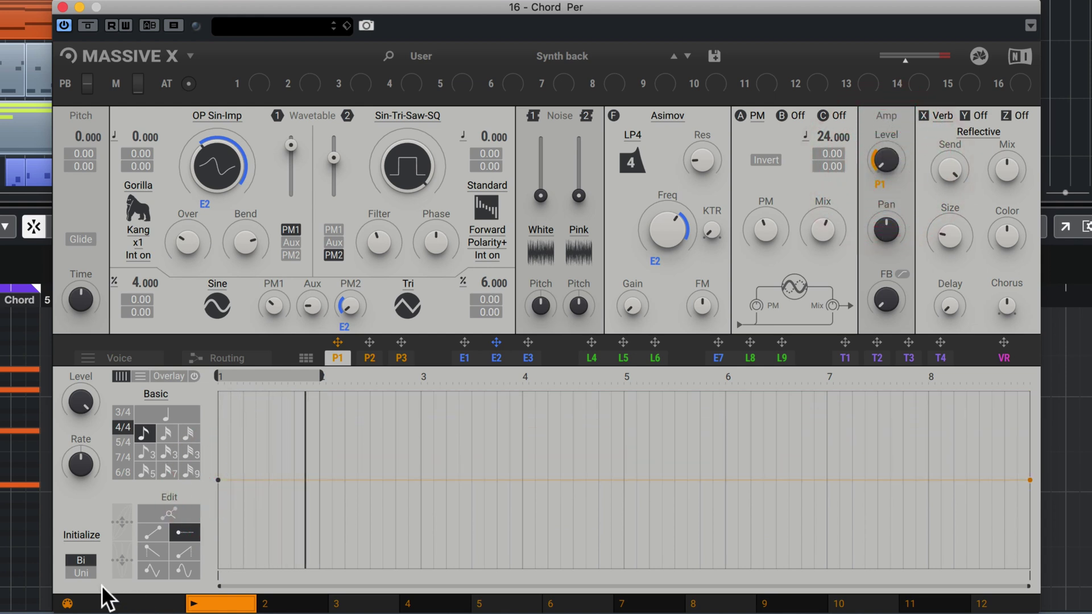
- Switch Performer 1 to unipolar and set its drawing grid to sixteenth notes
left_click(81, 572)
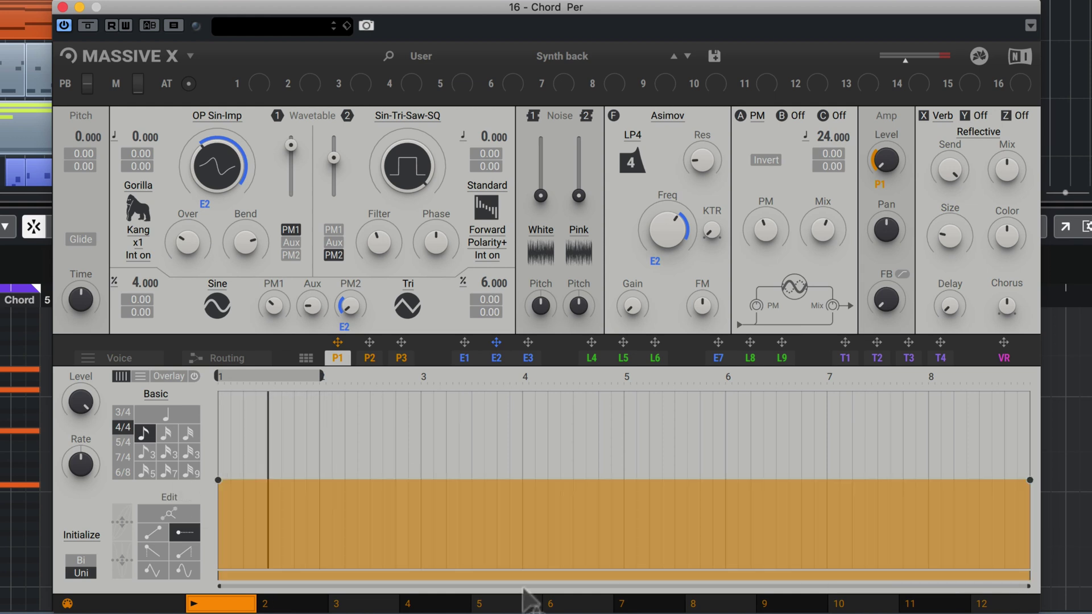
left_click_drag(1028, 586, 882, 575)
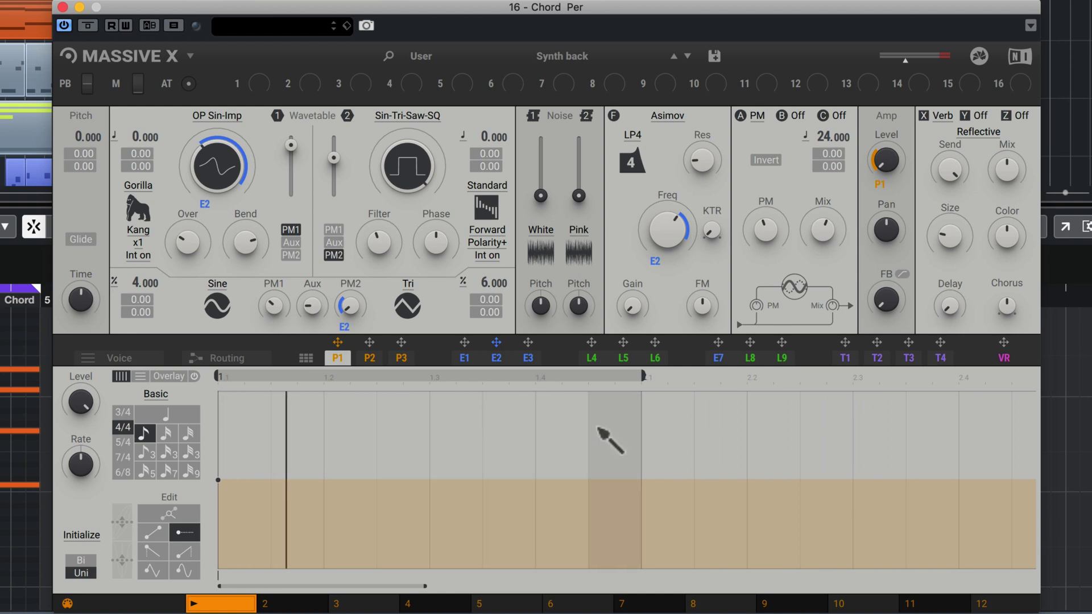
left_click(157, 432)
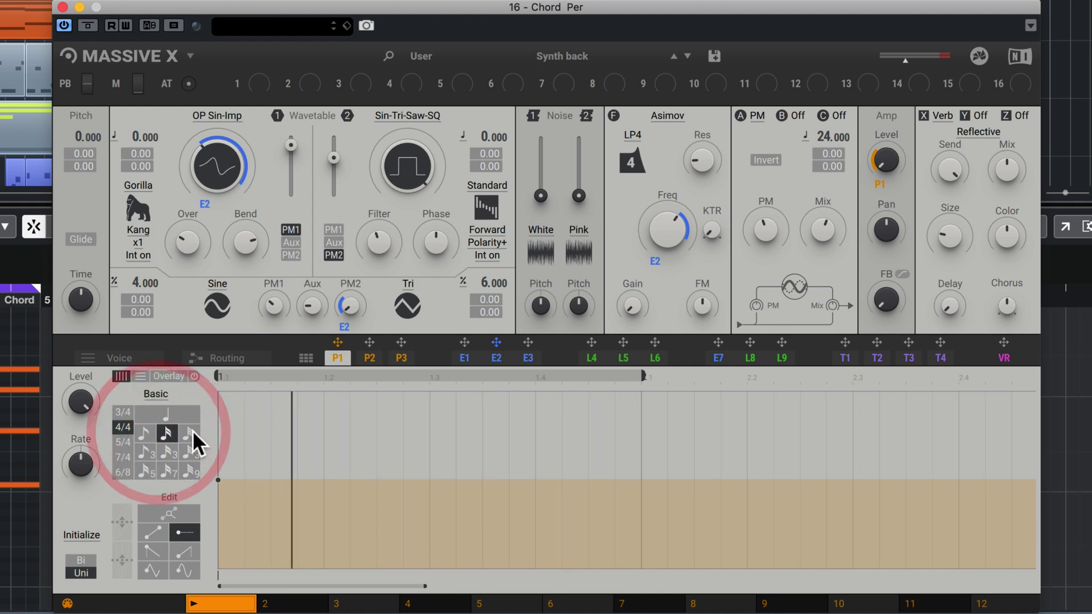
- Draw an up-and-down curve of straight line segments across the first bar of Performer 1 on the sixteenth-note grid
left_click(187, 431)
left_click(151, 438)
left_click(152, 532)
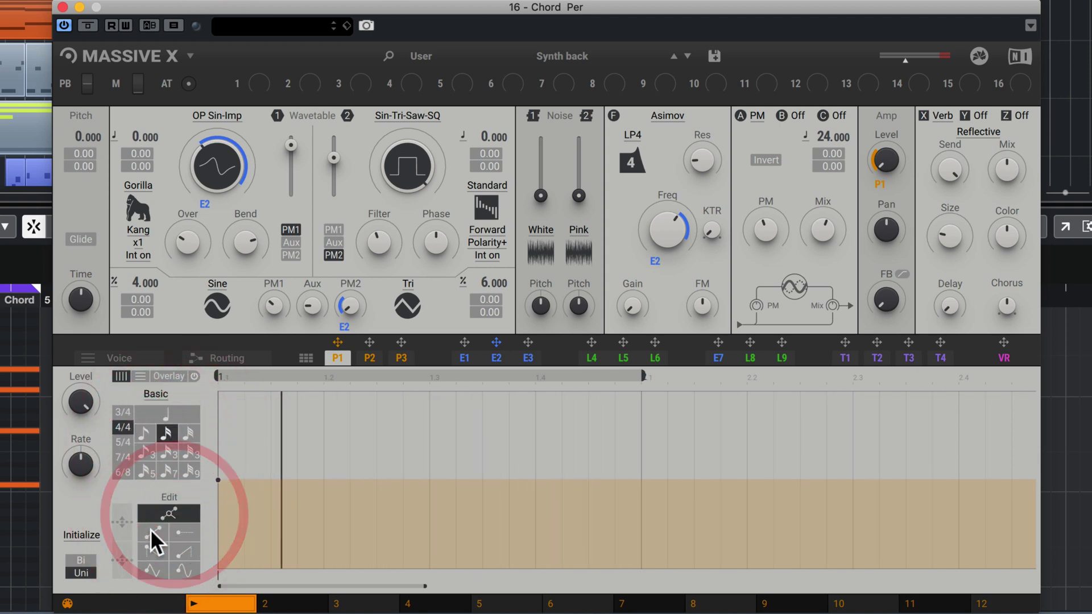
left_click(152, 531)
mouse_move(245, 465)
left_mouse_down()
mouse_move(351, 500)
mouse_move(417, 445)
mouse_move(501, 474)
mouse_move(552, 463)
left_mouse_up()
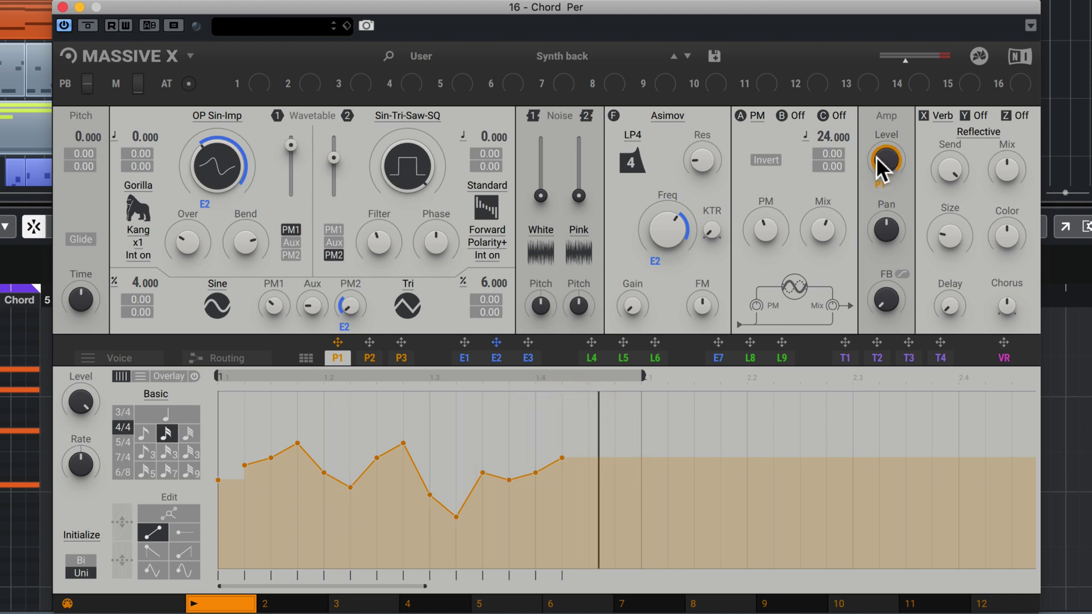
- Pull two of the curve's points down to zero, then insert a breakpoint midway between beats 1.2 and 1.3 and lower it
left_click_drag(271, 458, 271, 568)
left_click_drag(323, 472, 324, 568)
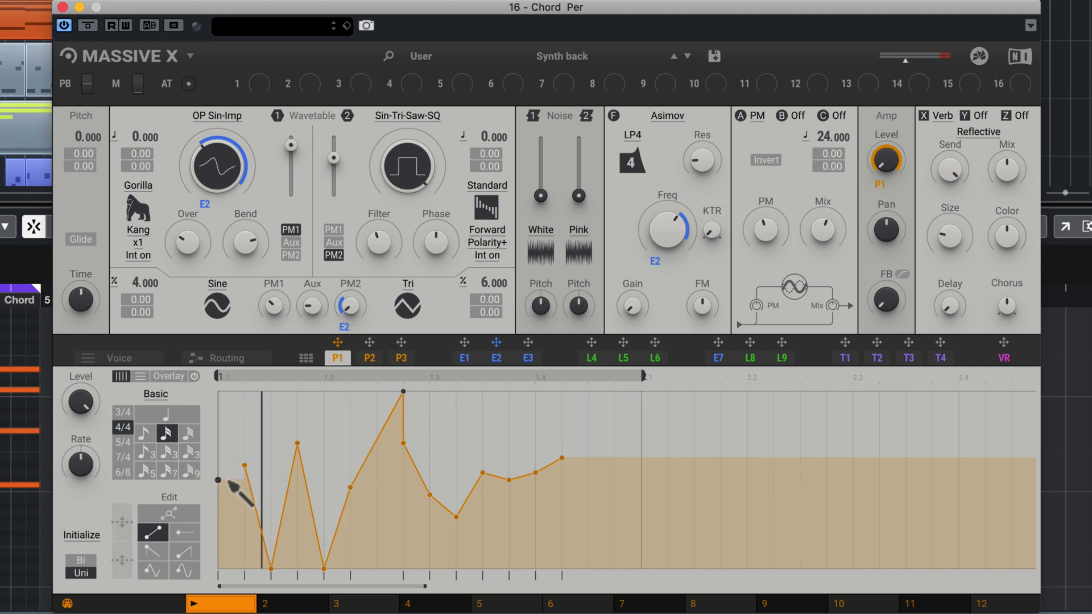
key("super")
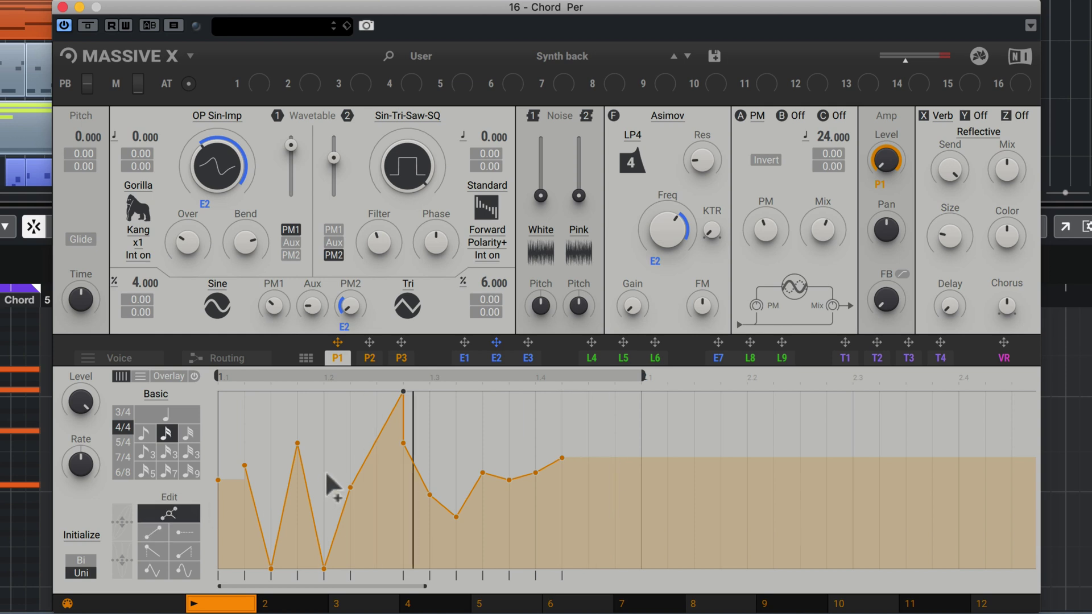
double_click(374, 449)
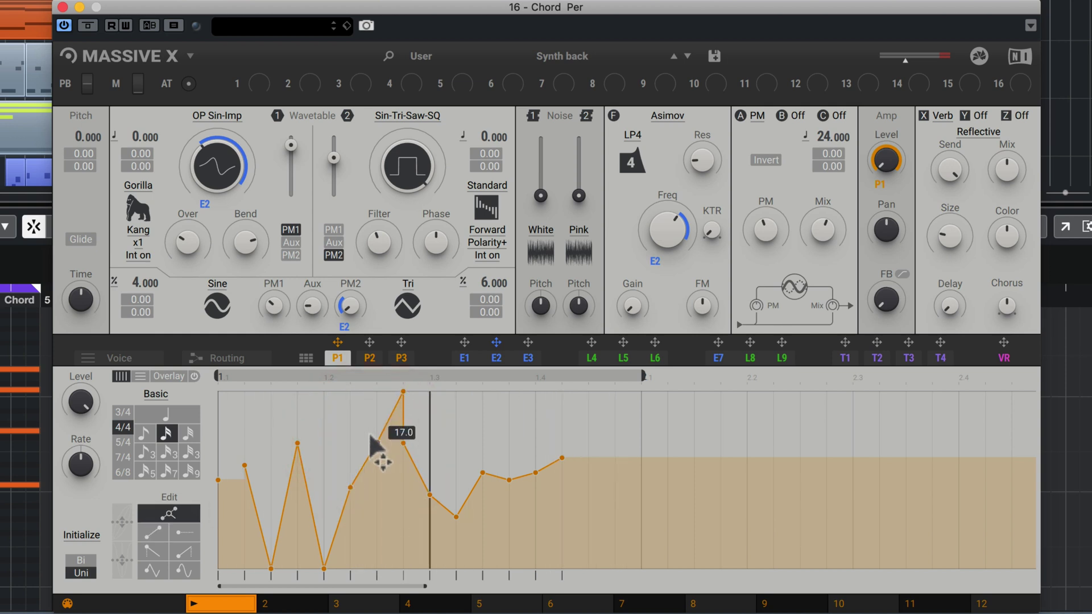
left_click_drag(375, 438, 377, 538)
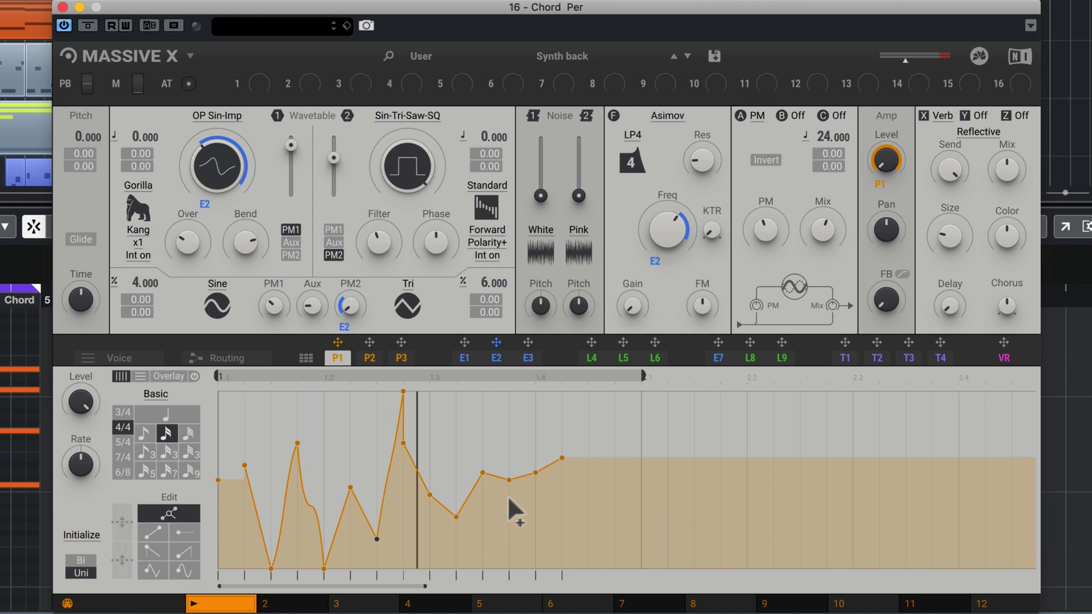
- Redraw the first bar of Performer 1 with descending sixteenth-note ramps mixed with flat steps of varying height
left_click(153, 551)
mouse_move(219, 444)
left_mouse_down()
mouse_move(284, 444)
mouse_move(347, 510)
mouse_move(397, 526)
mouse_move(637, 410)
mouse_move(565, 410)
mouse_move(616, 414)
mouse_move(338, 521)
left_mouse_up()
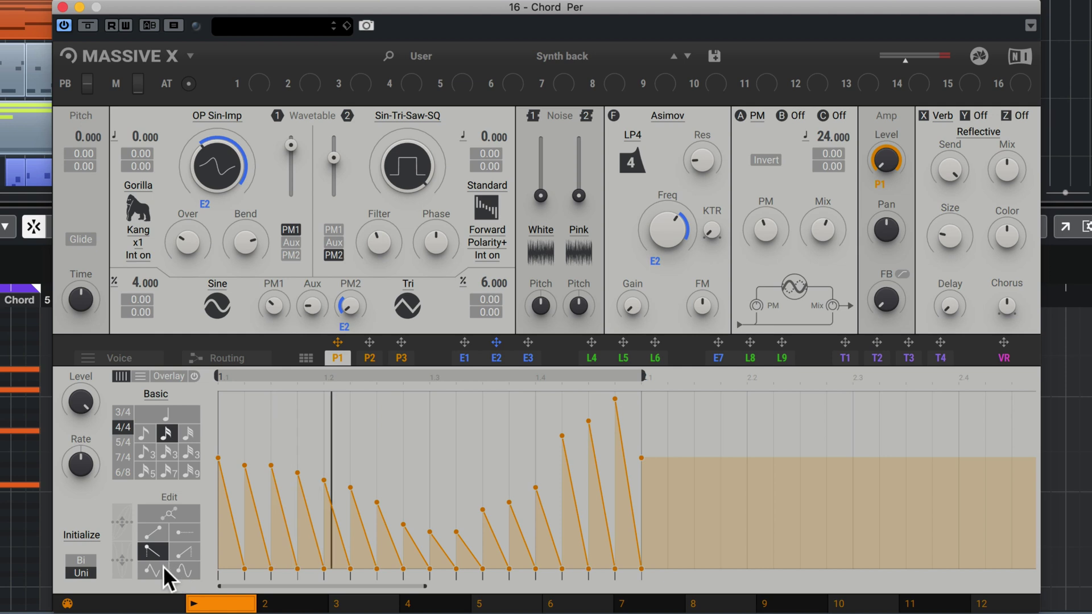
left_click(184, 533)
left_click(487, 469)
left_click(426, 463)
left_click(580, 579)
left_click_drag(592, 447, 639, 420)
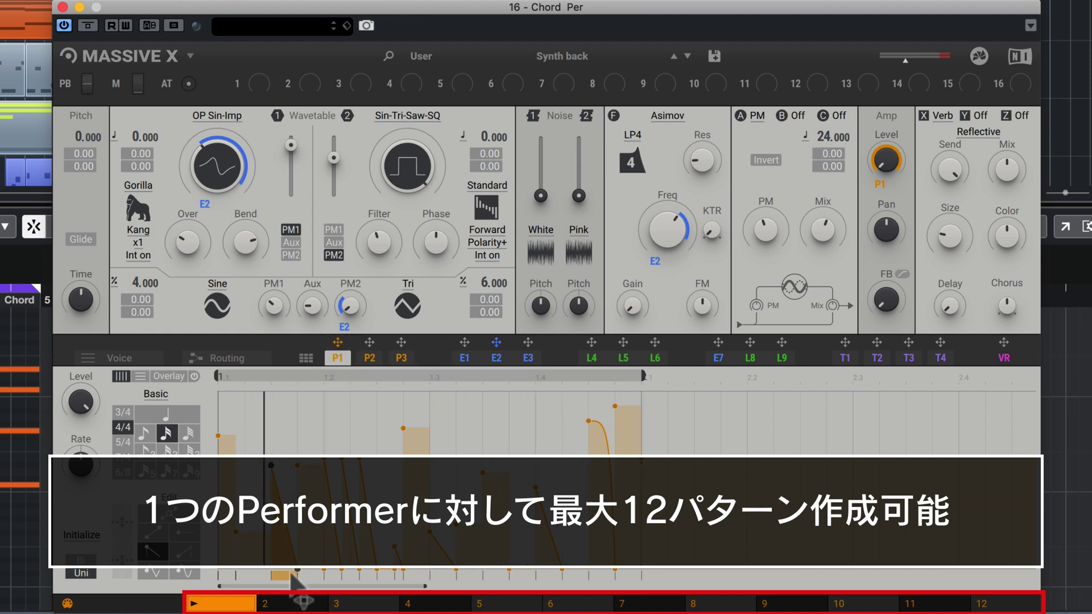
- Look through the Performer's pattern slots, opening 12, 3 and 2 and returning to slot 1
left_click(1006, 604)
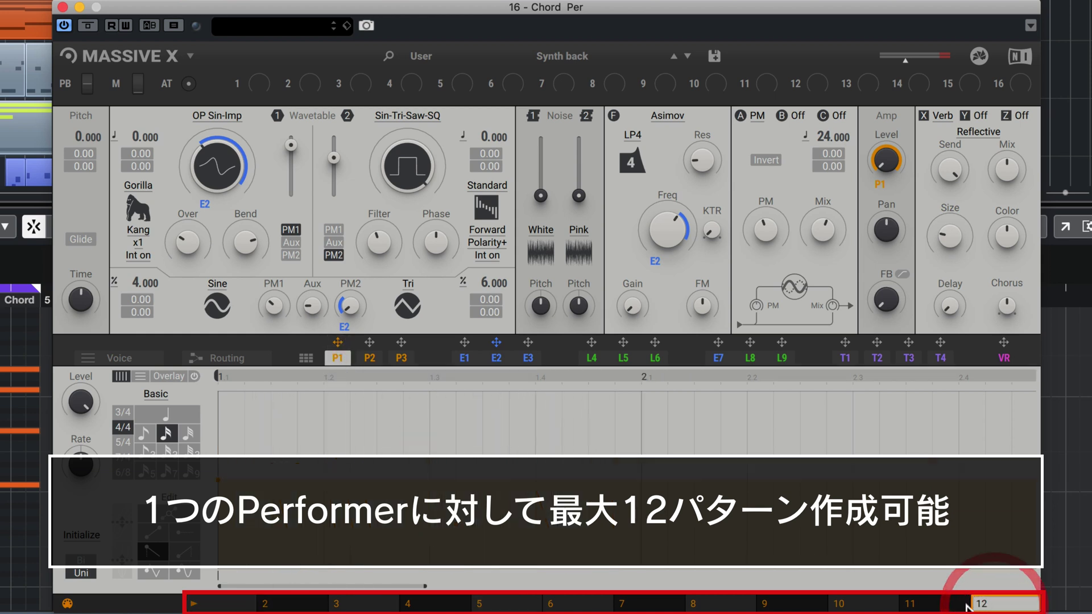
left_click(340, 604)
left_click(245, 604)
left_click(298, 604)
left_click(354, 604)
left_click(284, 604)
left_click(236, 605)
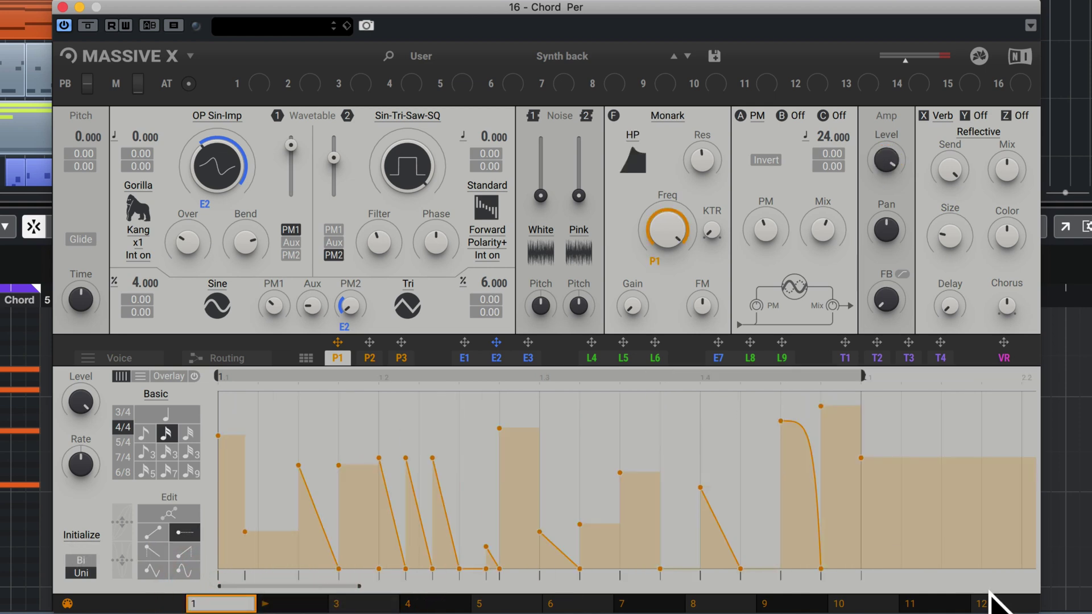
- Audition the pattern key switches starting at C-2 and enter short key-switch notes at the start of bars 1 and 2 of the Chord part
left_click(990, 595)
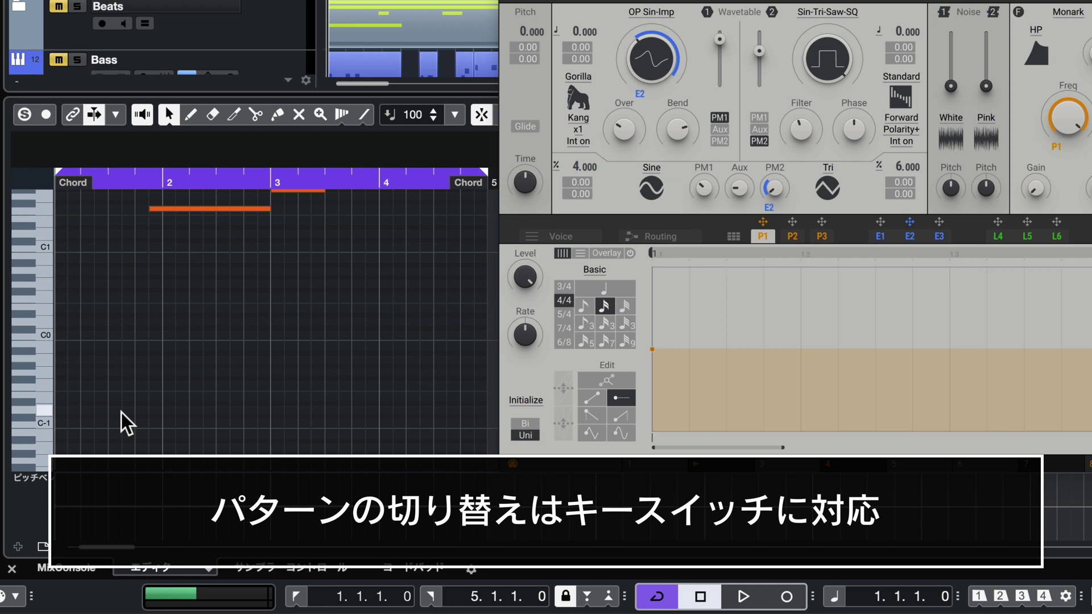
scroll(121, 412, "down", 3)
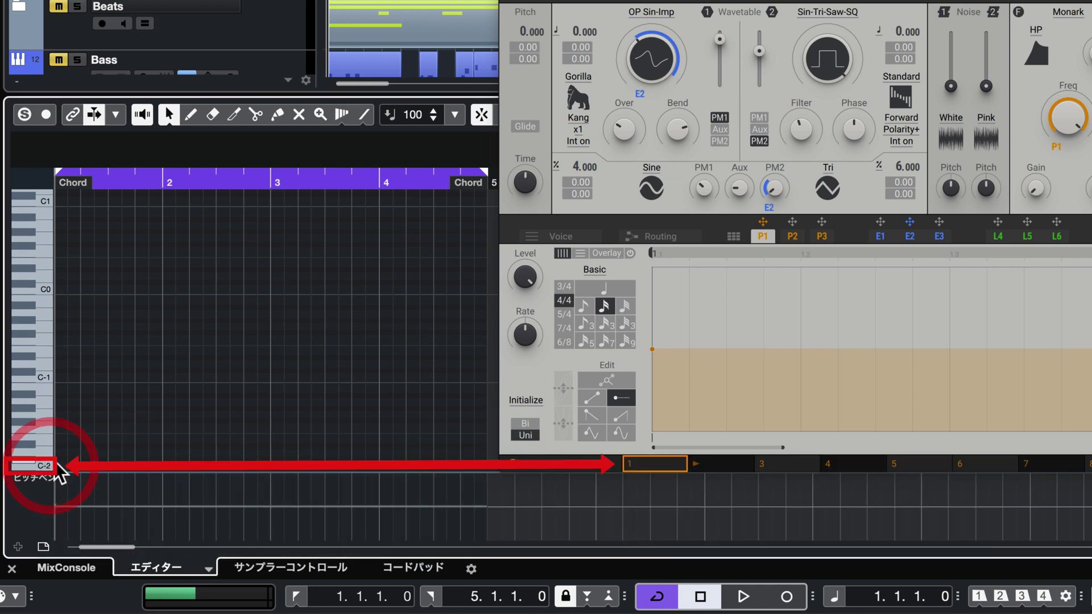
left_click(32, 460)
mouse_move(31, 461)
left_mouse_down()
mouse_move(30, 442)
mouse_move(44, 442)
mouse_move(32, 458)
left_mouse_up()
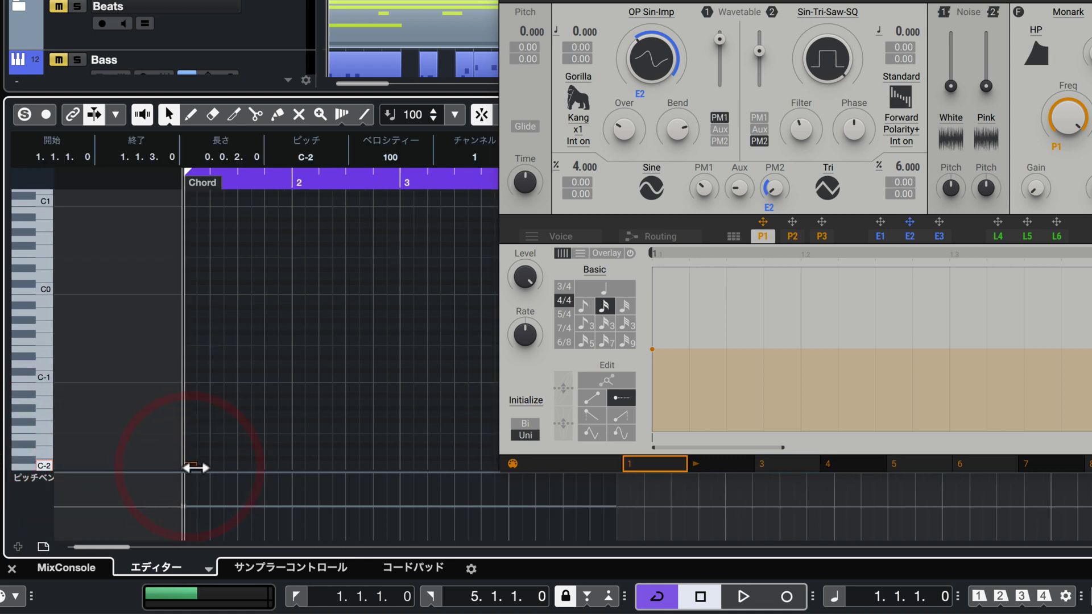
left_click(192, 464)
left_click_drag(298, 462, 299, 457)
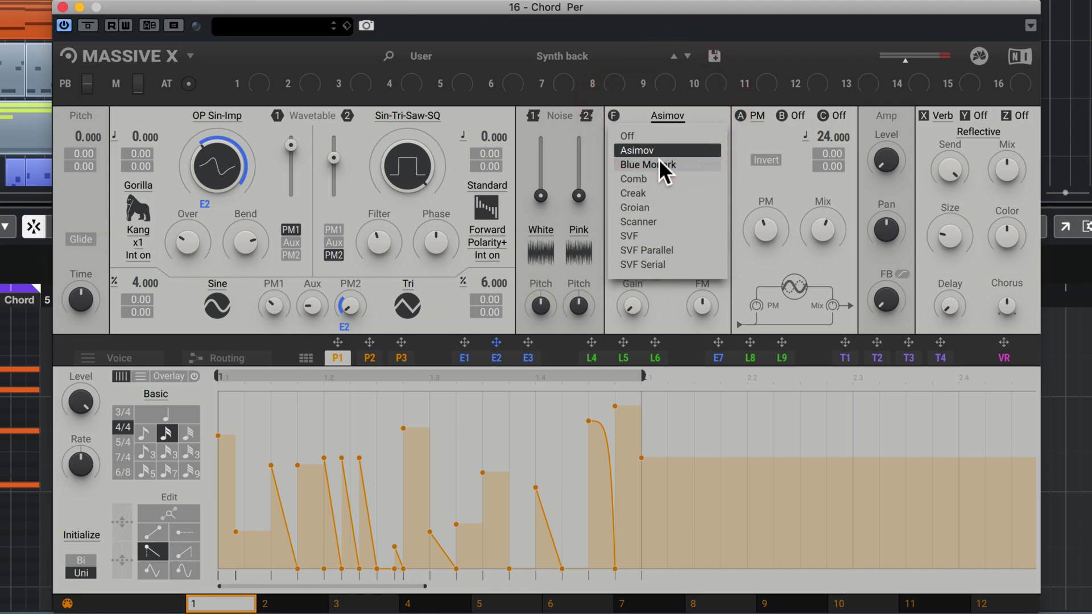
- Switch the filter to Blue Monark in high-pass mode and clear the existing modulation from its frequency
left_click(659, 159)
left_click(632, 134)
left_click(681, 128)
left_click(668, 230)
left_click(654, 279)
left_click(669, 230)
- Draw a stepped sixteenth-note curve in pattern slot 2 and assign Performer 1 to the filter frequency at full depth
left_click(287, 604)
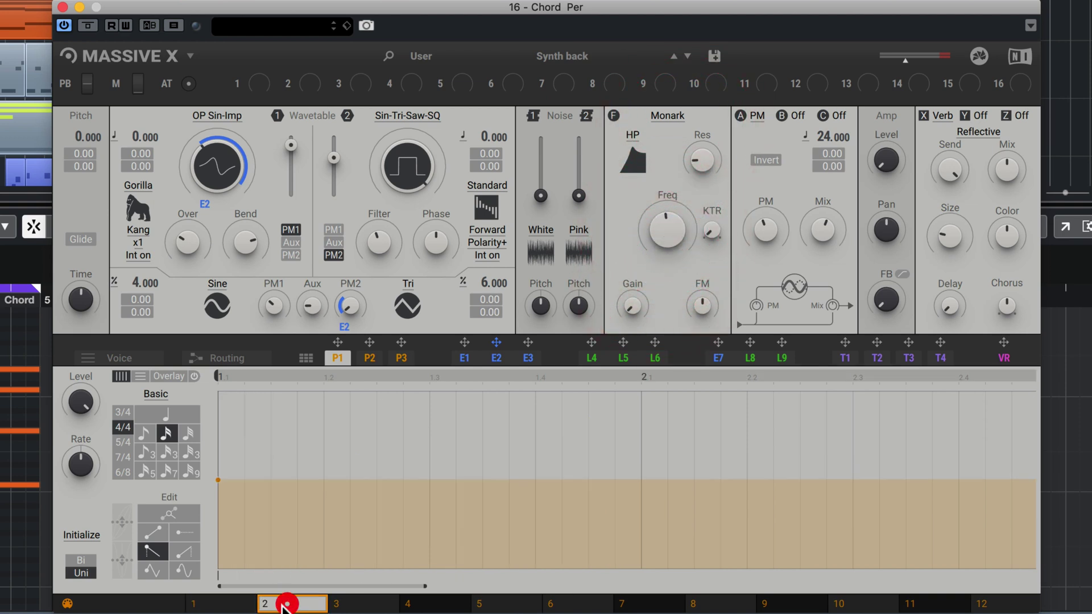
left_click_drag(338, 342, 657, 258)
mouse_move(250, 449)
left_mouse_down()
mouse_move(290, 532)
mouse_move(329, 411)
mouse_move(370, 532)
mouse_move(429, 543)
mouse_move(461, 471)
left_mouse_up()
left_click(651, 259)
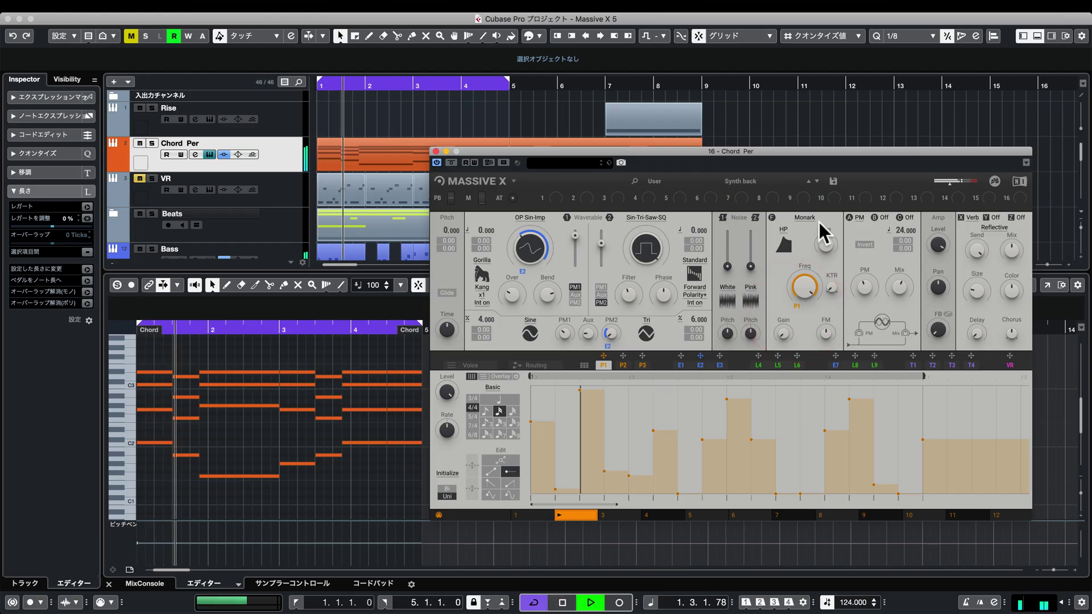
- Solo the Chord Per track to hear its filter modulation alone, and stop playback
left_click(152, 143)
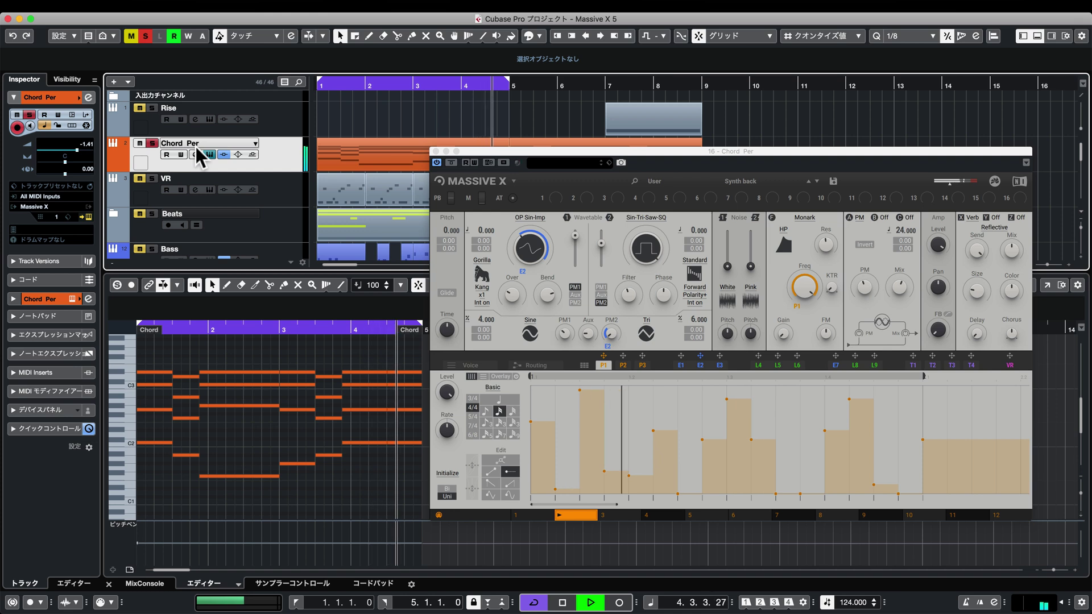
key("space")
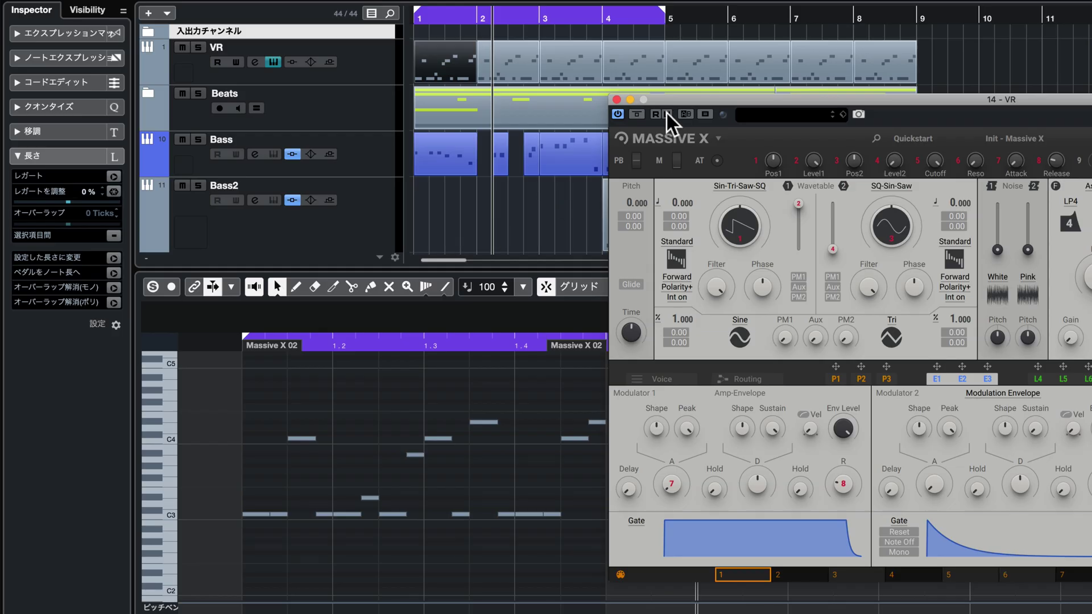
- Select all notes of the VR part, play it with the other tracks and solo the VR track
left_click_drag(139, 9, 147, 5)
left_click_drag(253, 402, 599, 519)
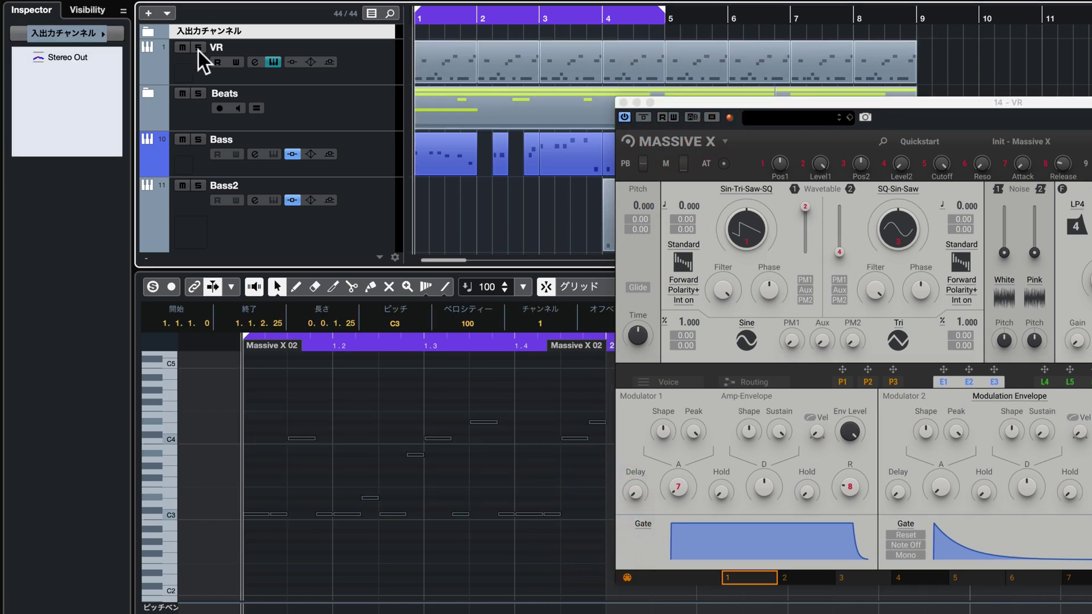
key("space")
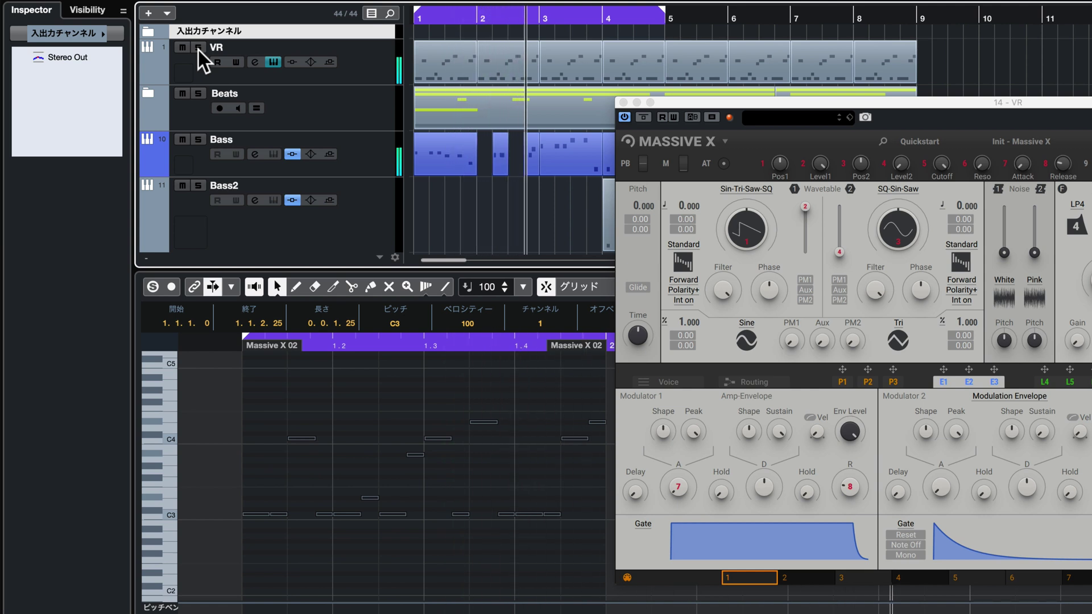
left_click(199, 47)
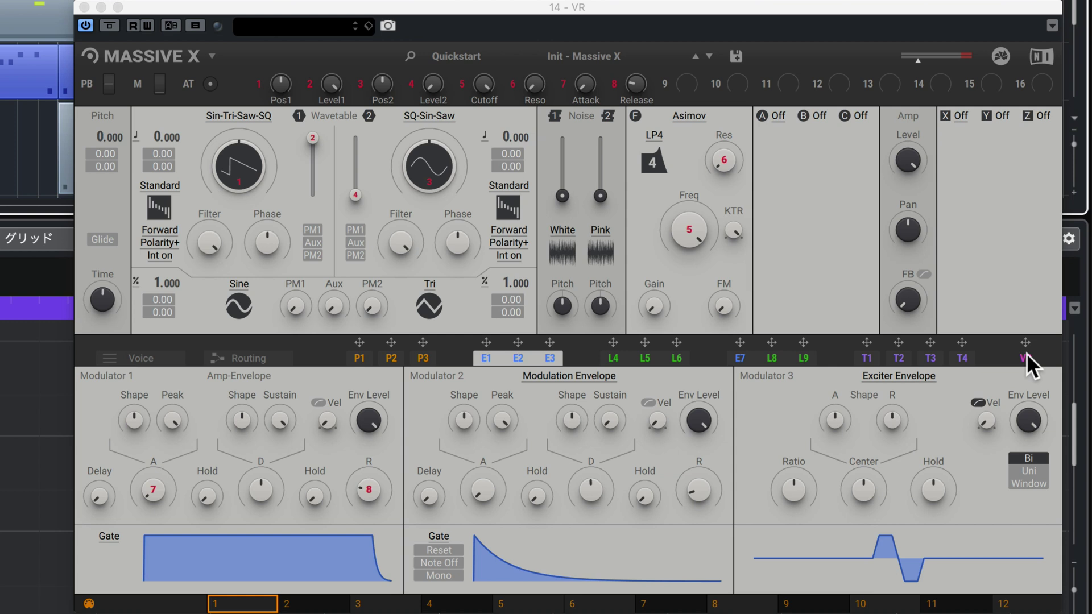
- Assign Voice Randomization to oscillator 1's pitch, audition C3 at a depth of 20.00, and reduce the depth to 0.10
mouse_move(1025, 348)
left_mouse_down()
mouse_move(163, 154)
mouse_move(178, 151)
left_mouse_up()
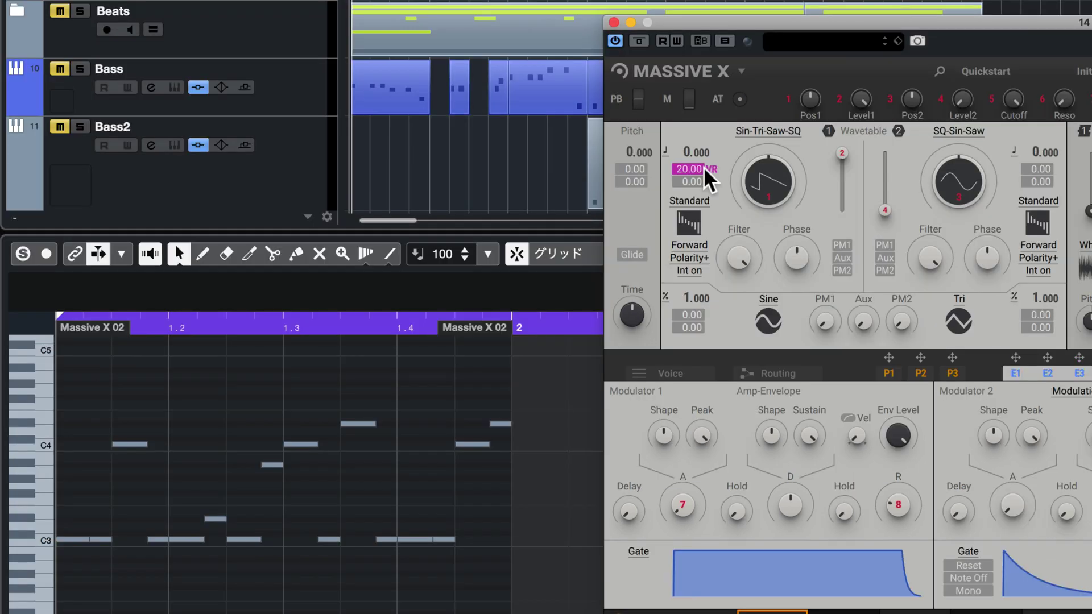
left_click(42, 540)
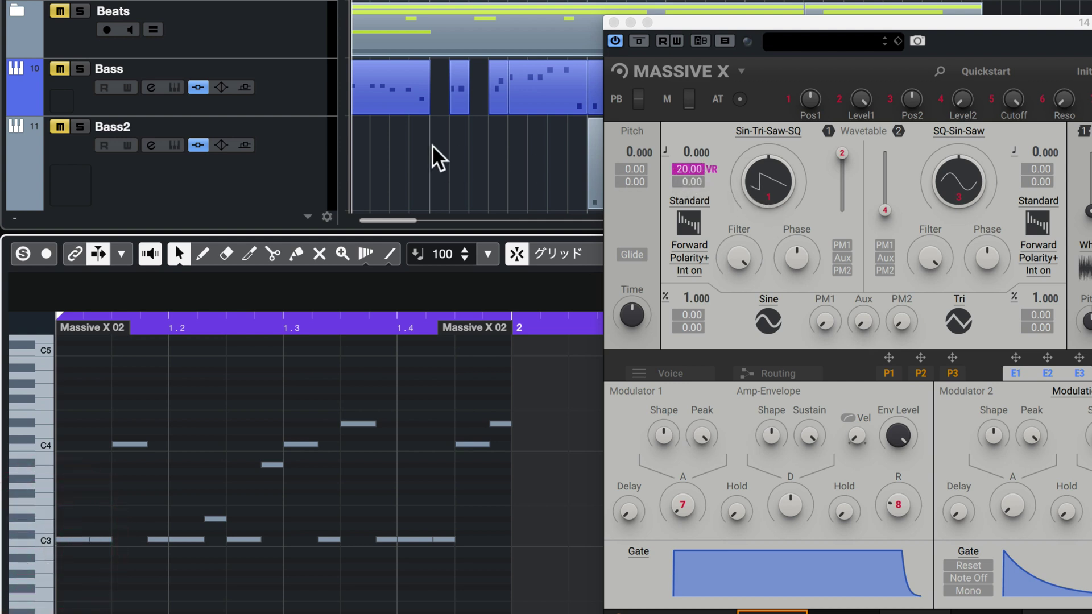
left_click_drag(681, 165, 695, 152)
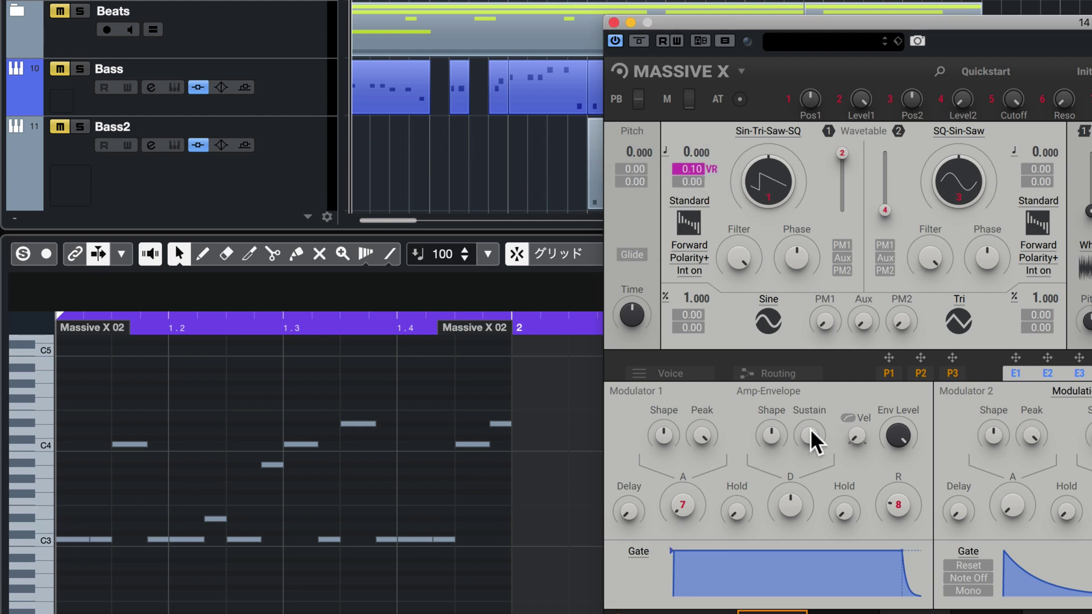
- Turn the Amp Envelope's sustain down to minimum and shorten its decay for a plucked shape
mouse_move(813, 438)
left_click_drag(809, 435, 809, 431)
left_click_drag(783, 514, 793, 499)
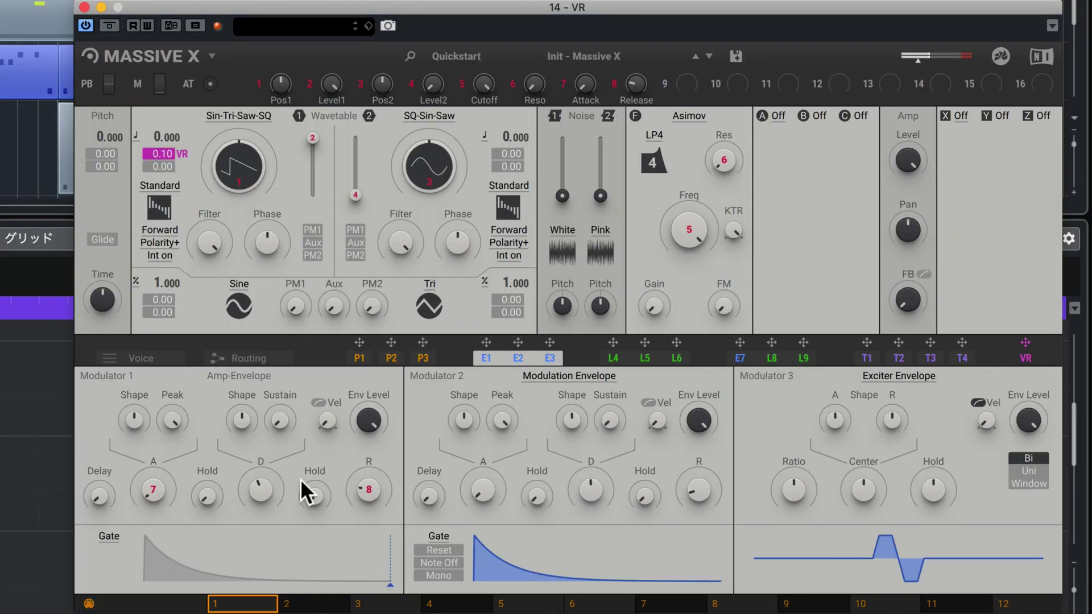
mouse_move(263, 493)
left_mouse_down()
mouse_move(262, 504)
mouse_move(263, 494)
left_mouse_up()
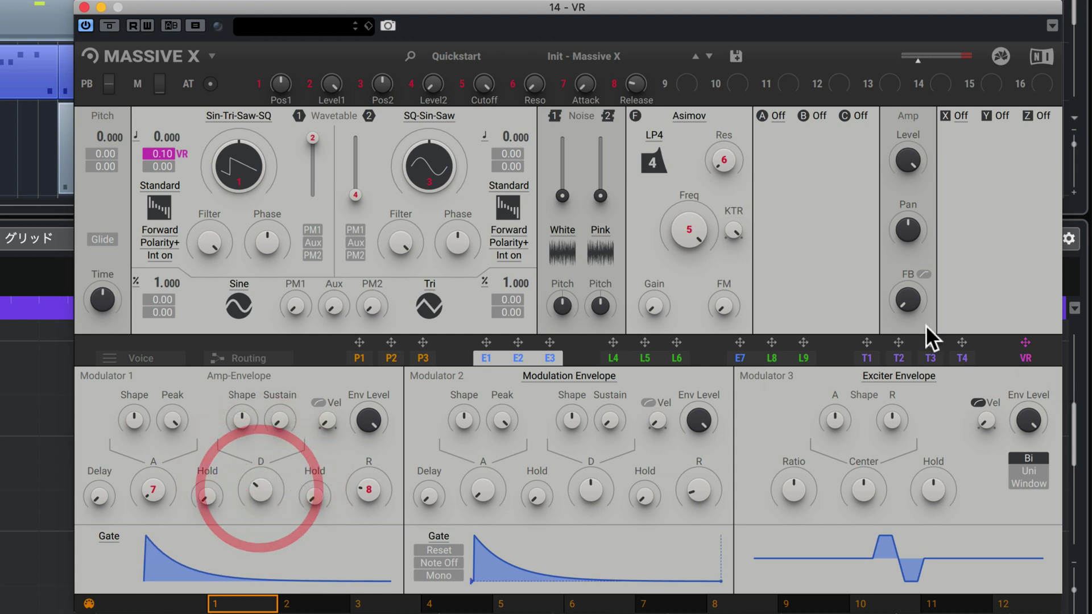
- Assign Voice Randomization to the Amp Envelope's decay and adjust its modulation depth
left_click_drag(1019, 343, 246, 513)
right_click(246, 515)
left_click(250, 519)
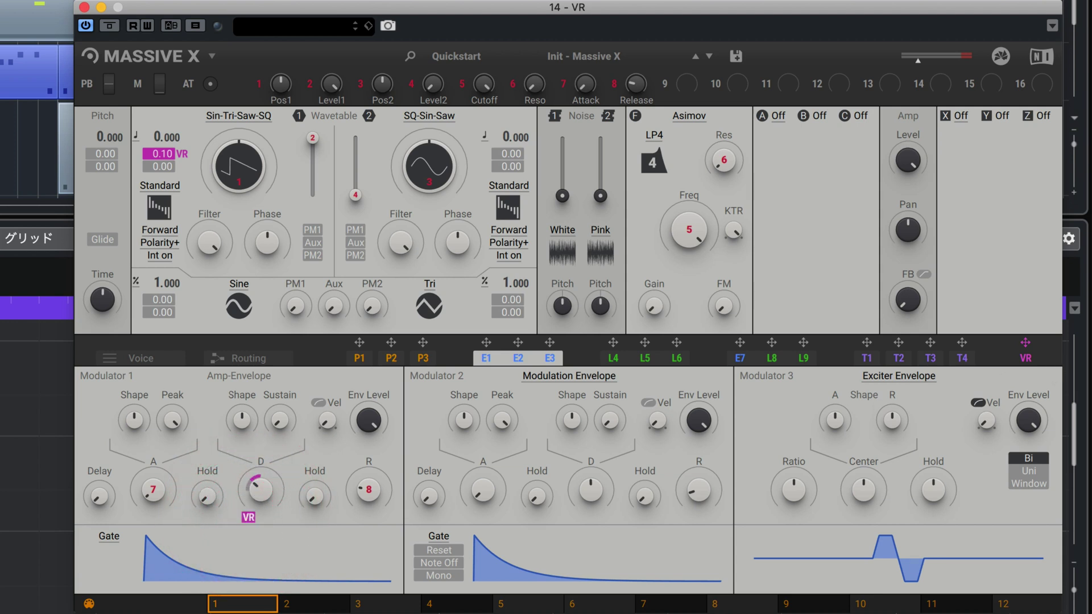
left_click_drag(248, 518, 248, 520)
left_click_drag(248, 511, 249, 530)
- Set the Voice Randomization depth on the filter frequency and assign Voice Randomization to the Amp Level as well
left_click_drag(677, 261, 677, 228)
left_click_drag(1025, 342, 902, 180)
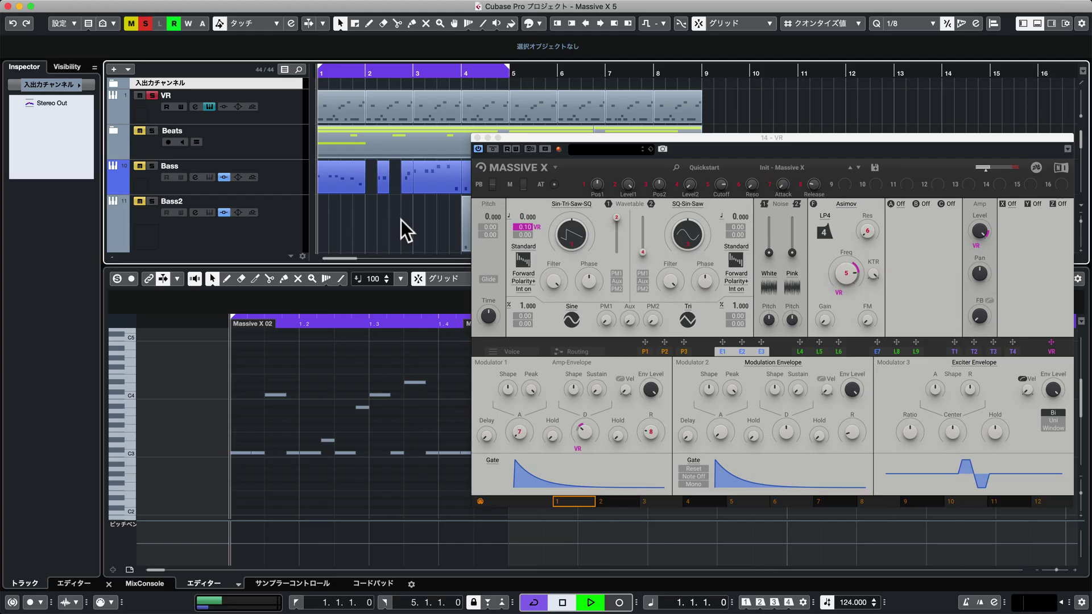
- Play the soloed VR part with randomization applied, then inspect its repeated one-bar clips in bars 1 to 3
key("space")
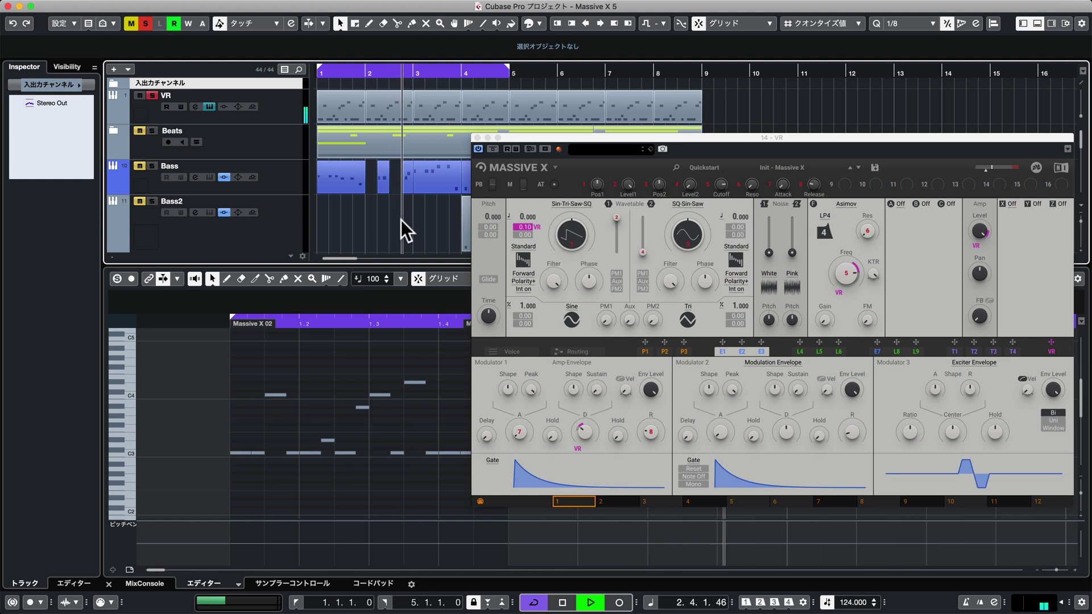
key("space")
left_click(352, 109)
left_click(388, 104)
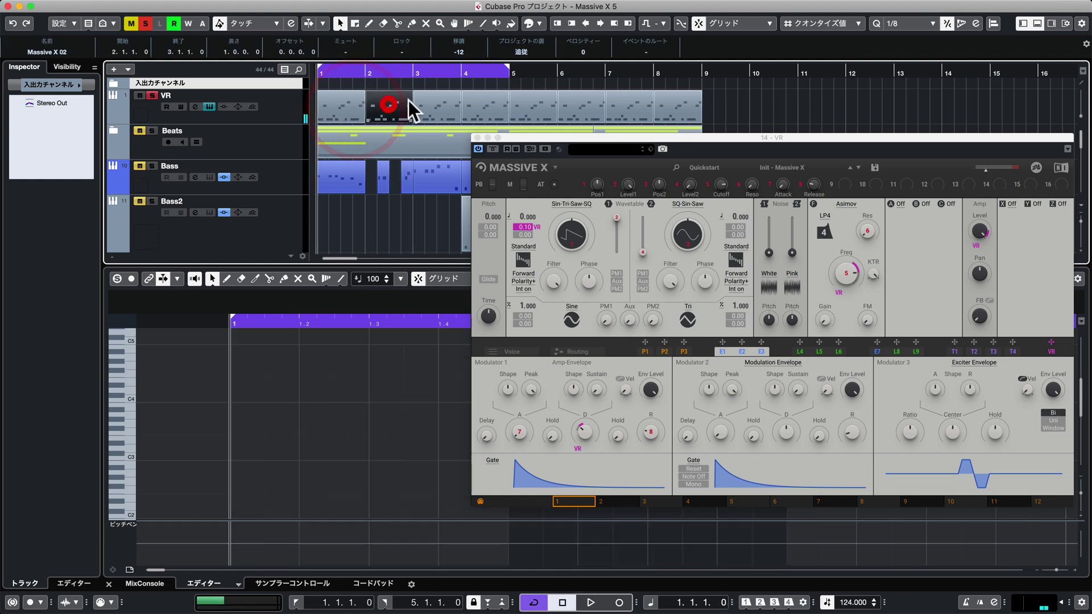
left_click(424, 103)
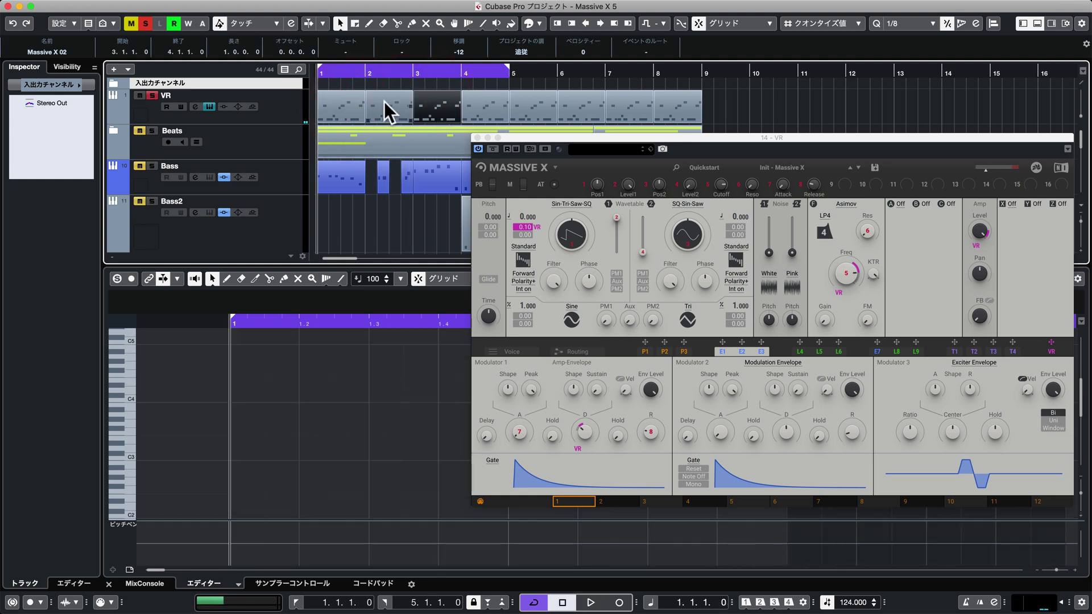
left_click(356, 102)
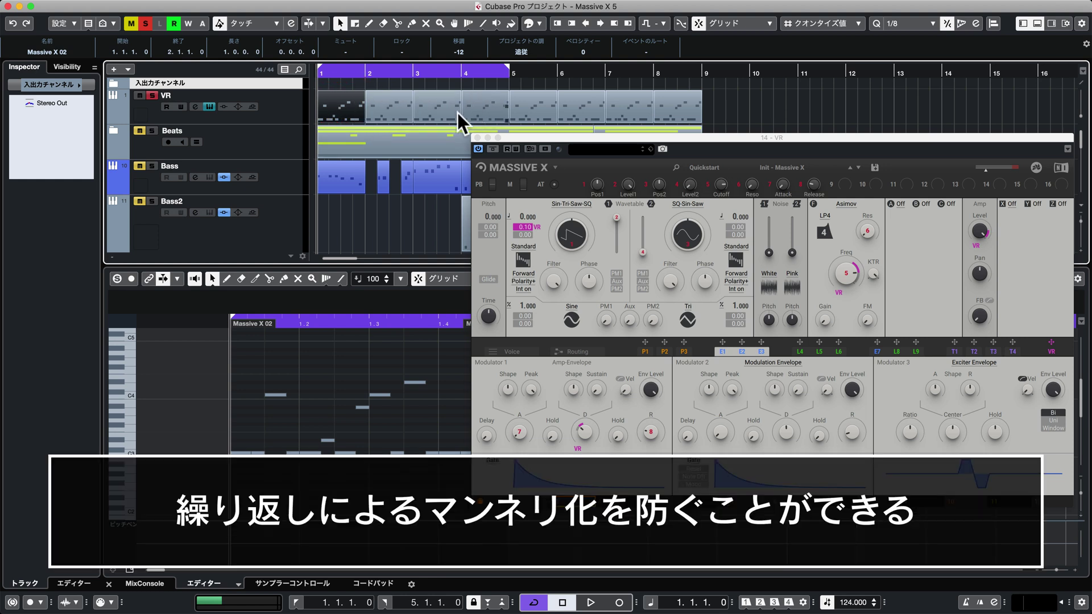
- Turn off all solos and play the randomized VR part together with the full mix, then stop playback
left_click(146, 23)
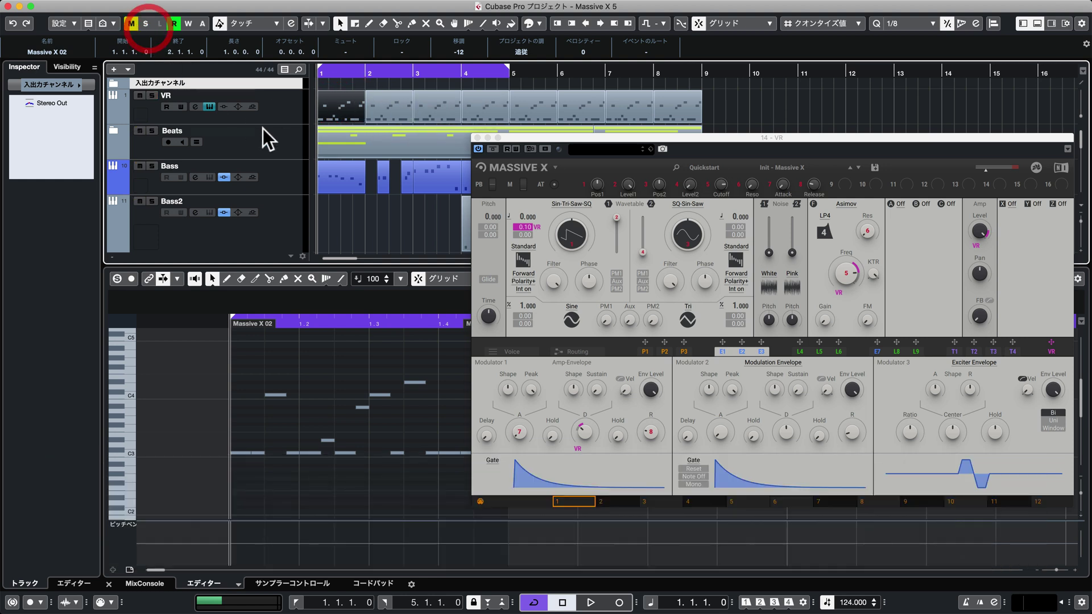
left_click(363, 223)
key("space")
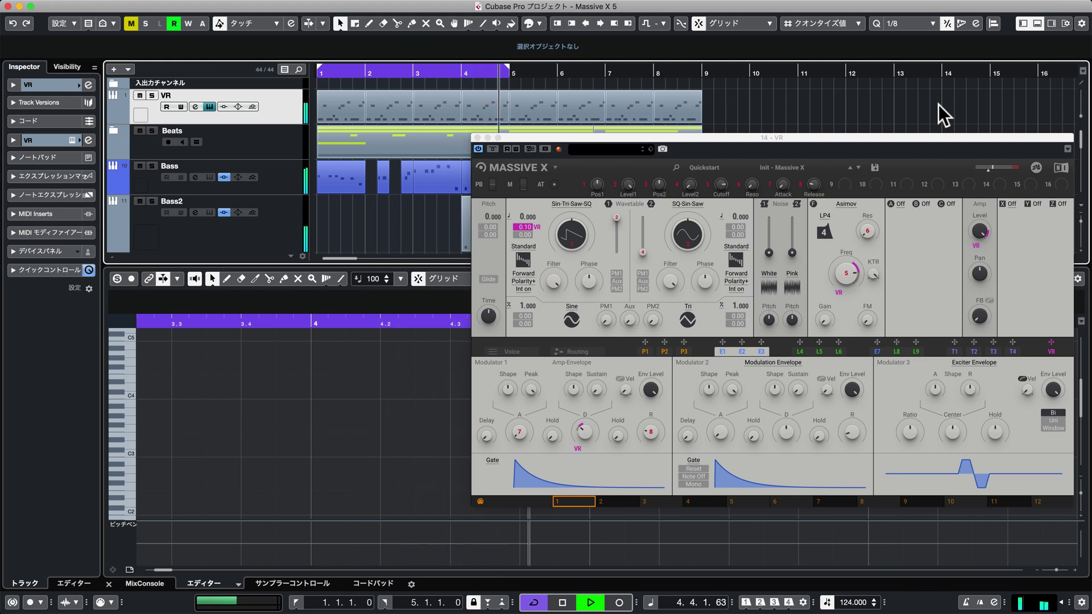
key("space")
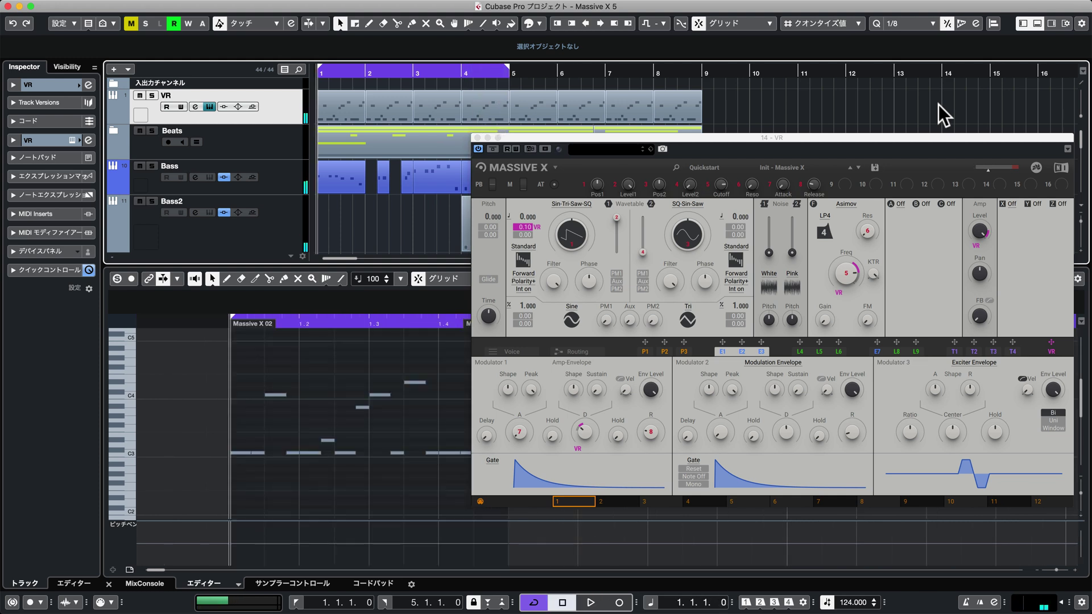